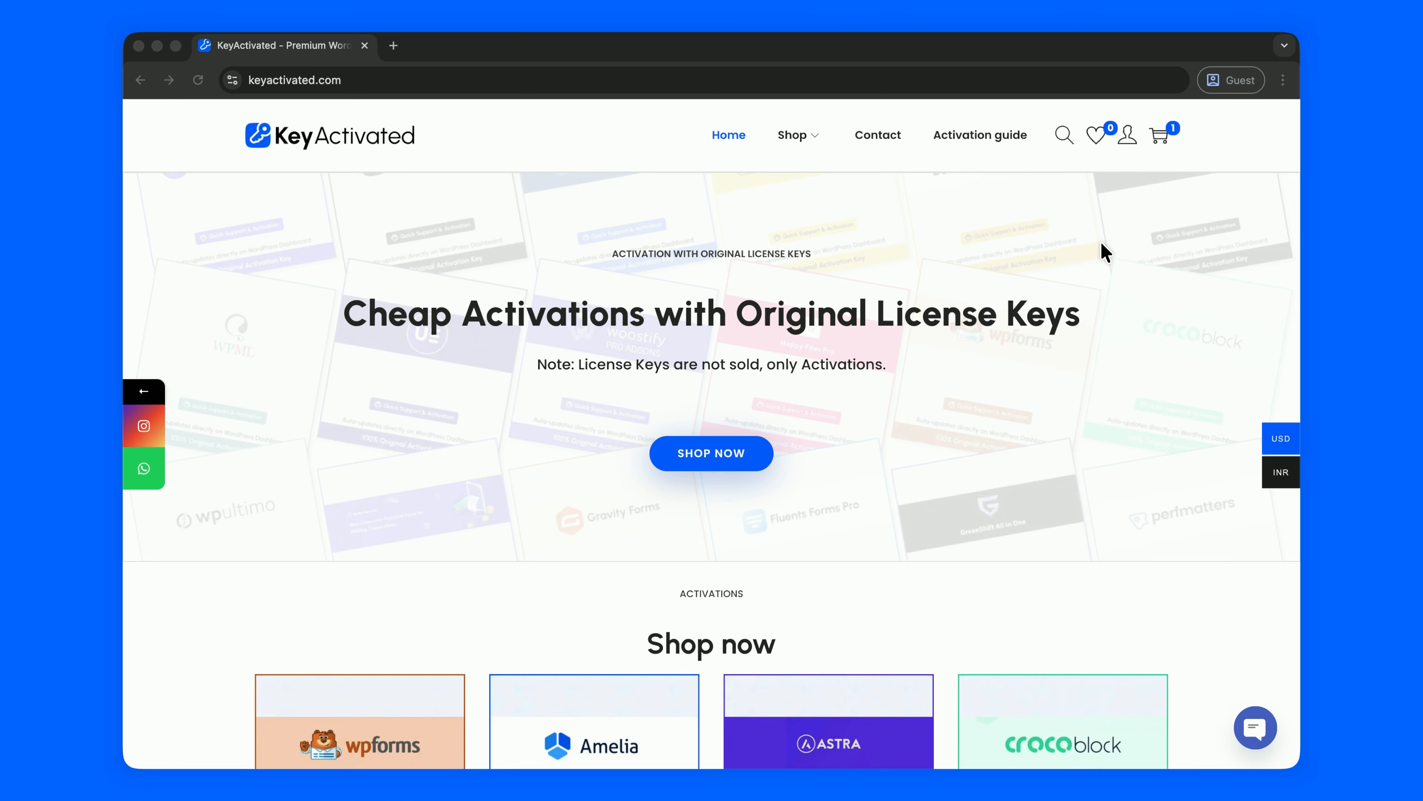
Find the Kadence Bundle, add its 1 Domain Activation licence ($7) to the cart, and go to checkout.
click(1063, 134)
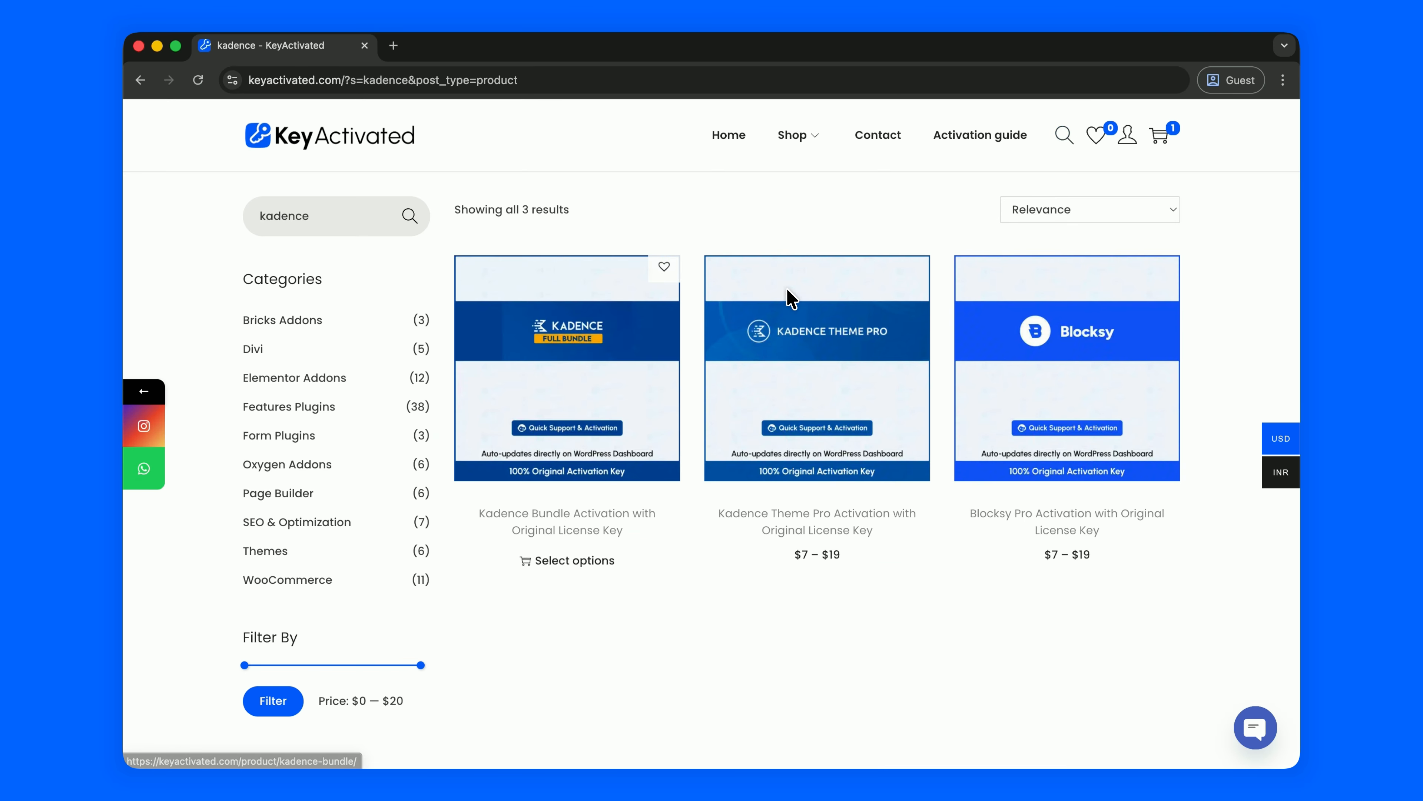
click(607, 373)
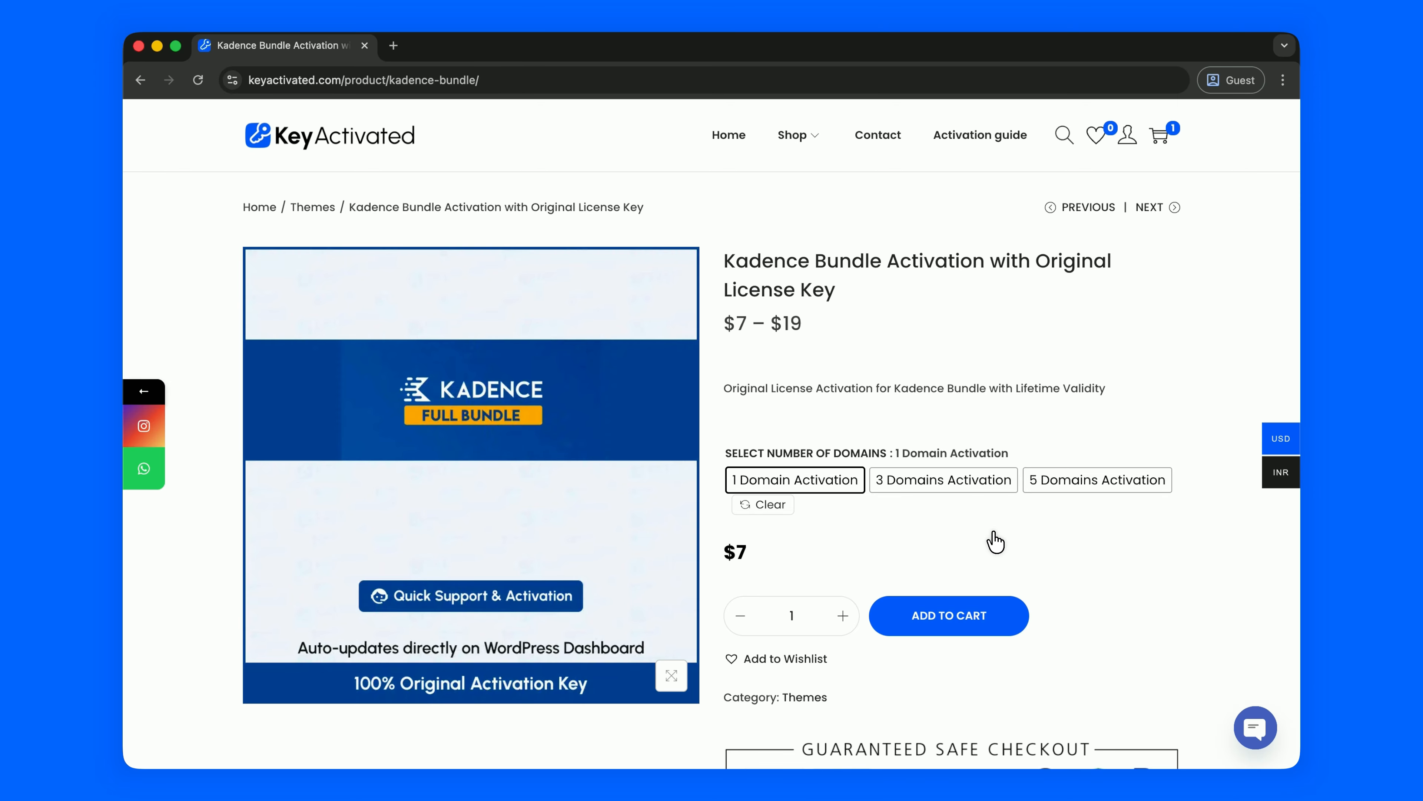
click(947, 616)
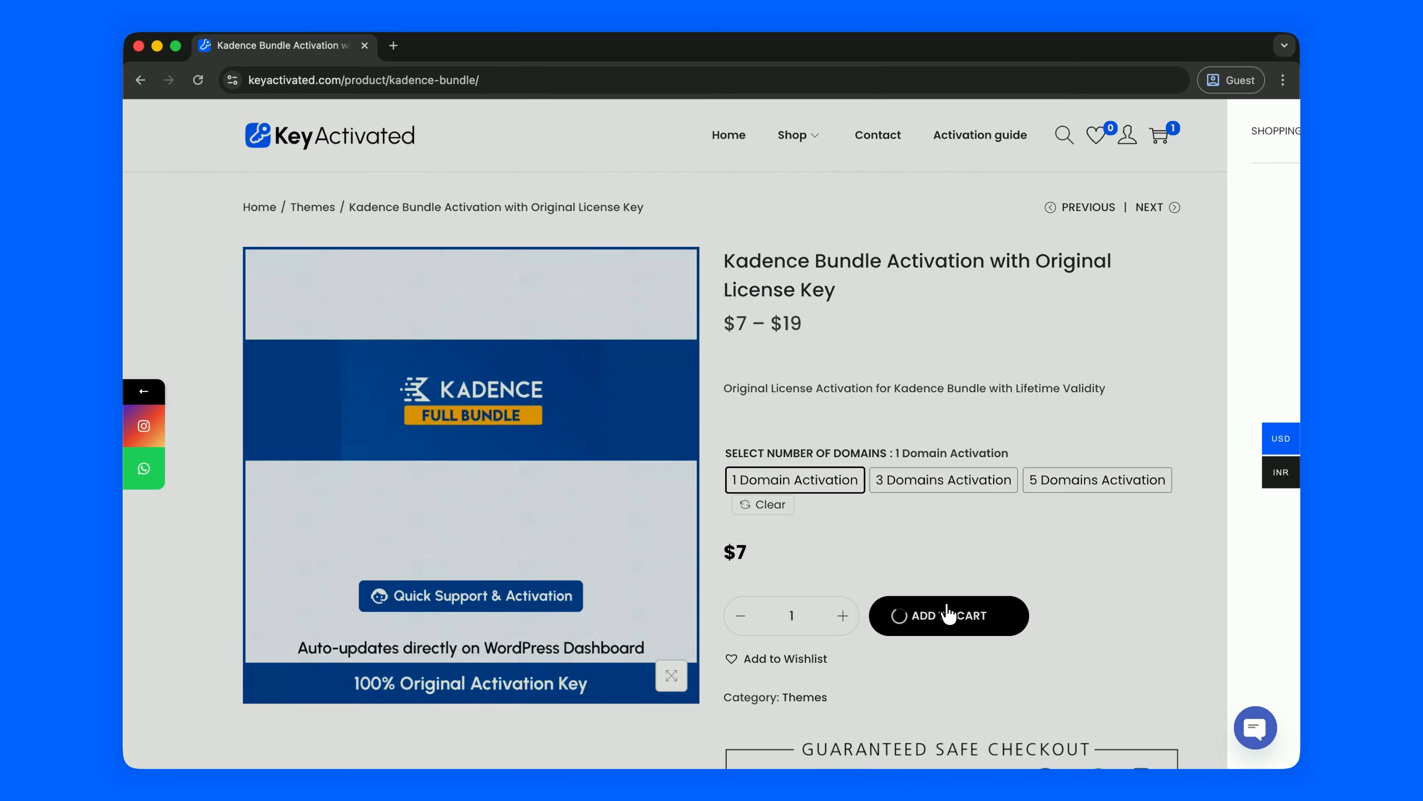
click(1098, 714)
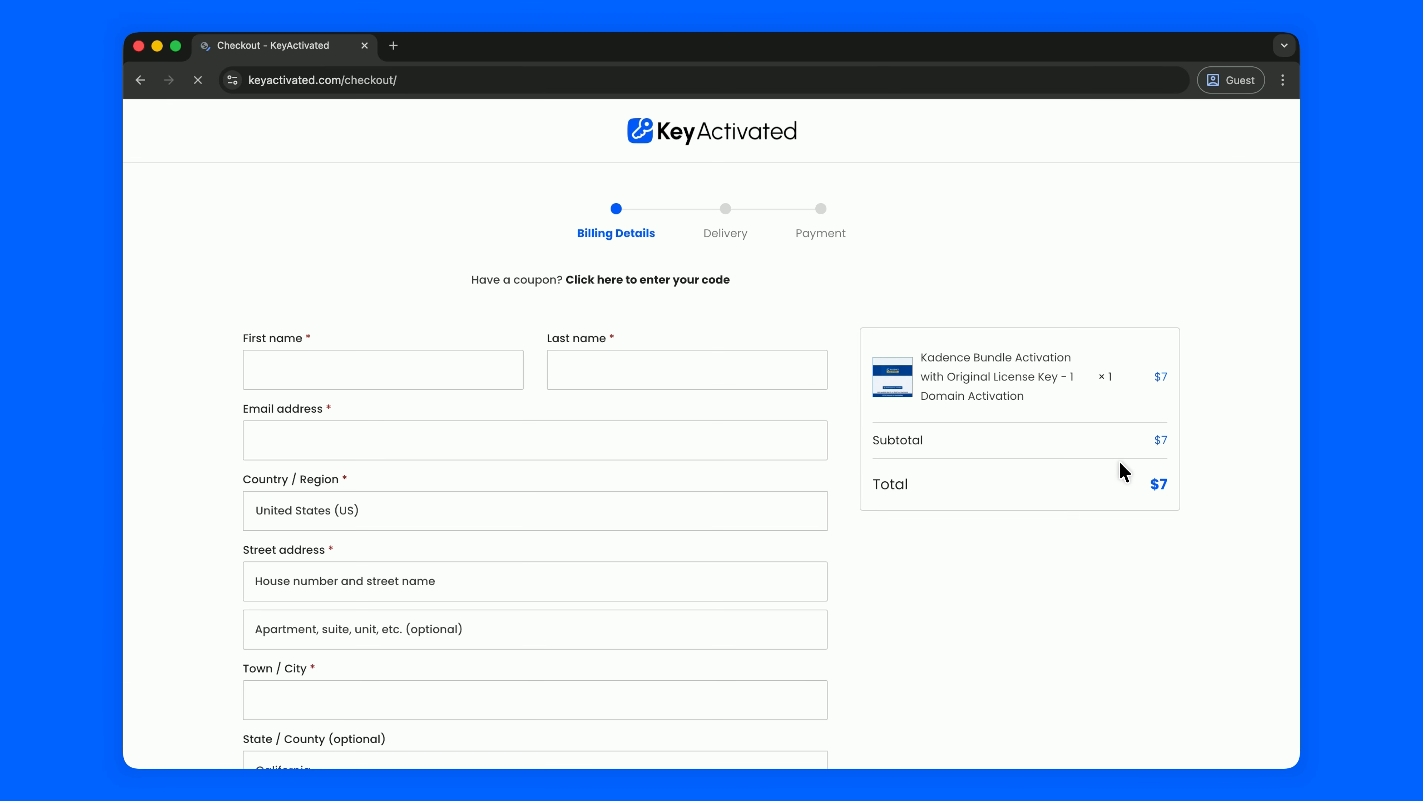
Review the checkout's Additional information request for login details, then return to the KeyActivated homepage.
scroll(884, 663, down, 6)
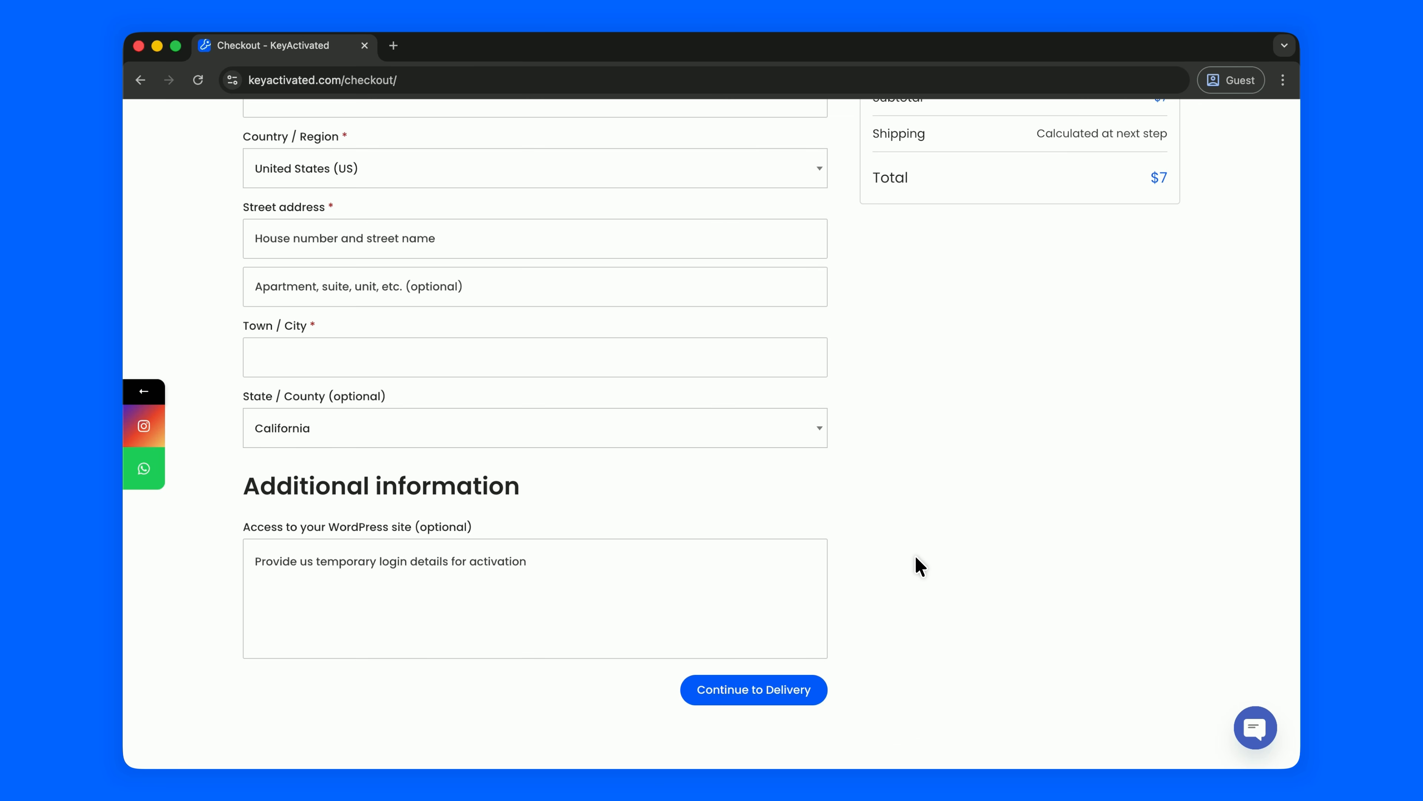
scroll(915, 561, up, 6)
click(785, 138)
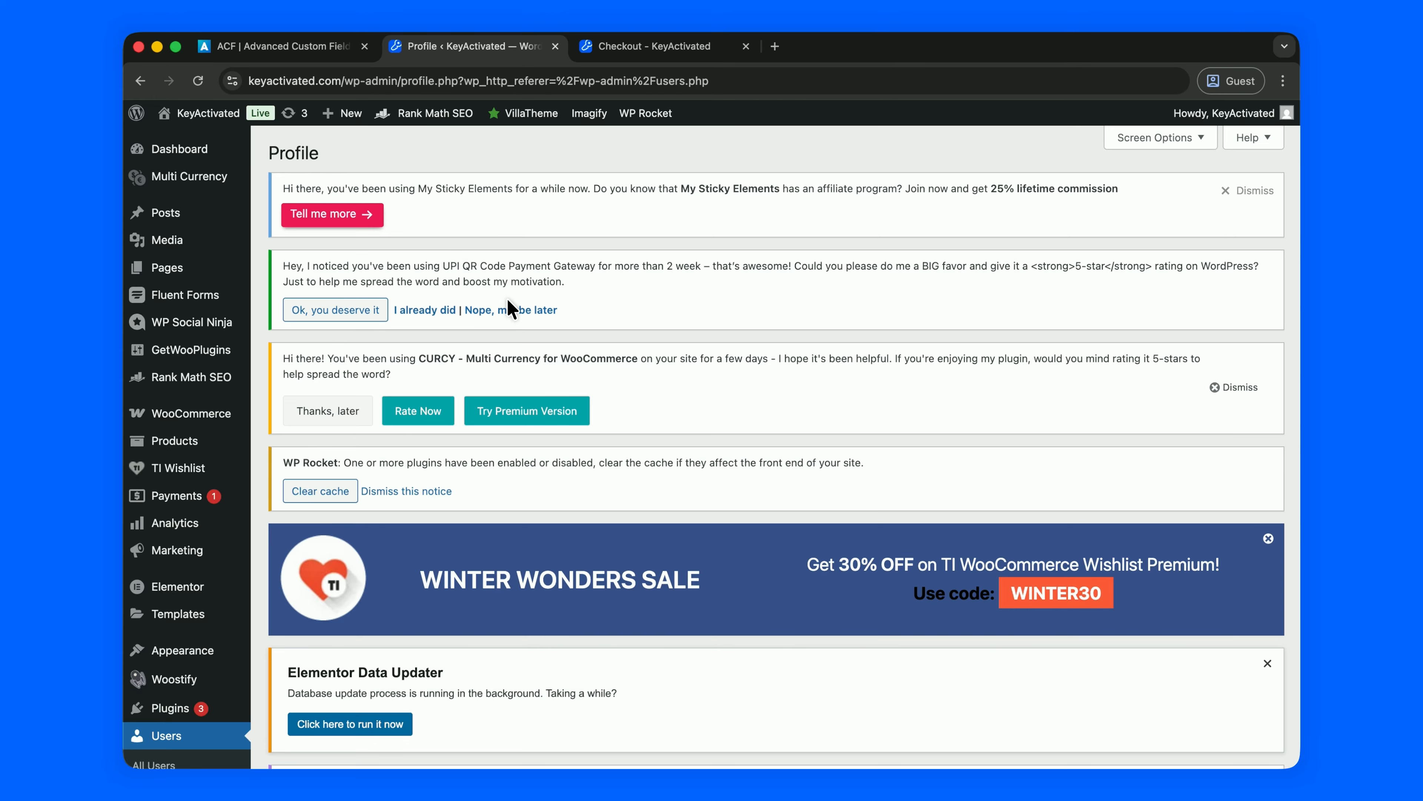
Search plugins for 'aam', confirm Advanced Access Manager is Active, and go to the AAM page.
scroll(508, 309, down, 6)
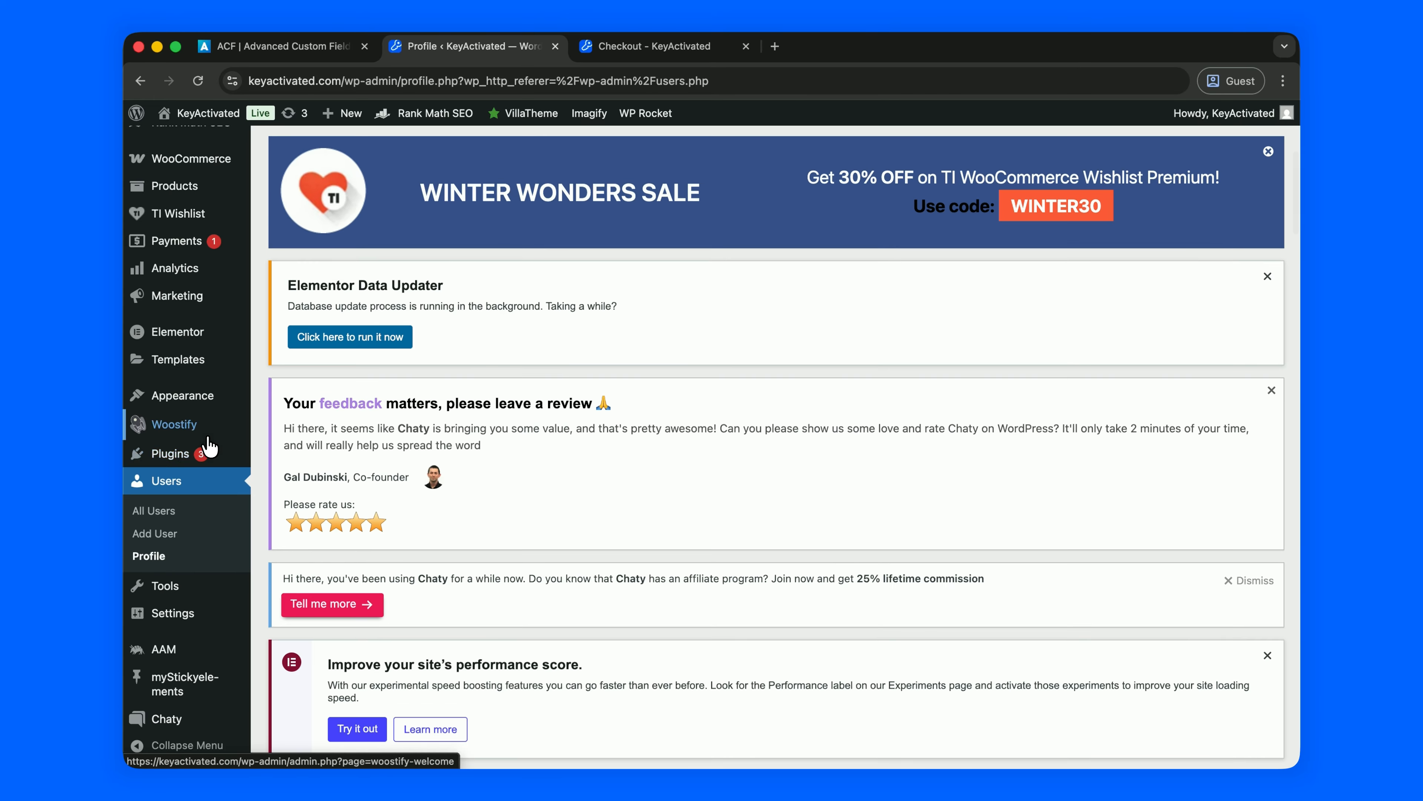
mouse_move(201, 453)
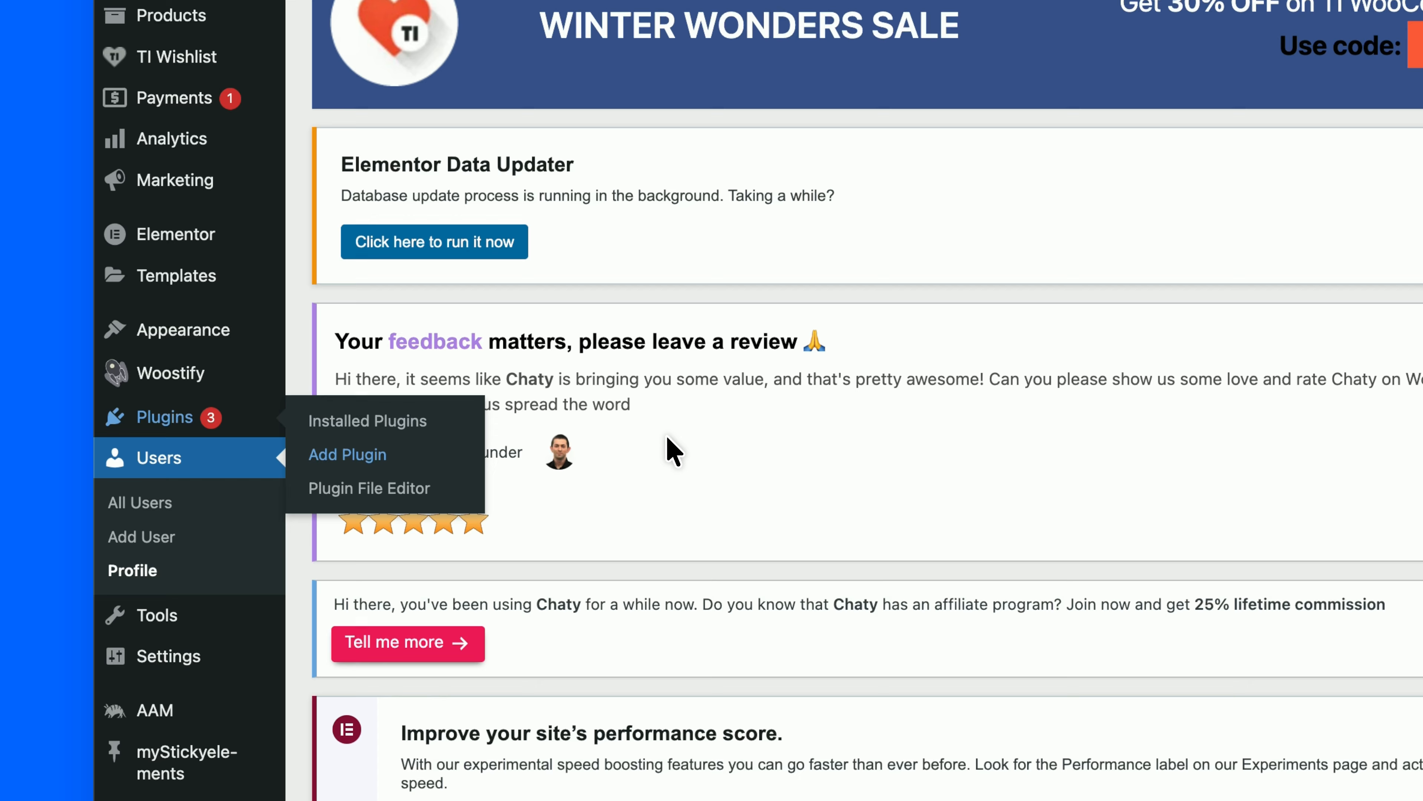
scroll(1102, 465, down, 7)
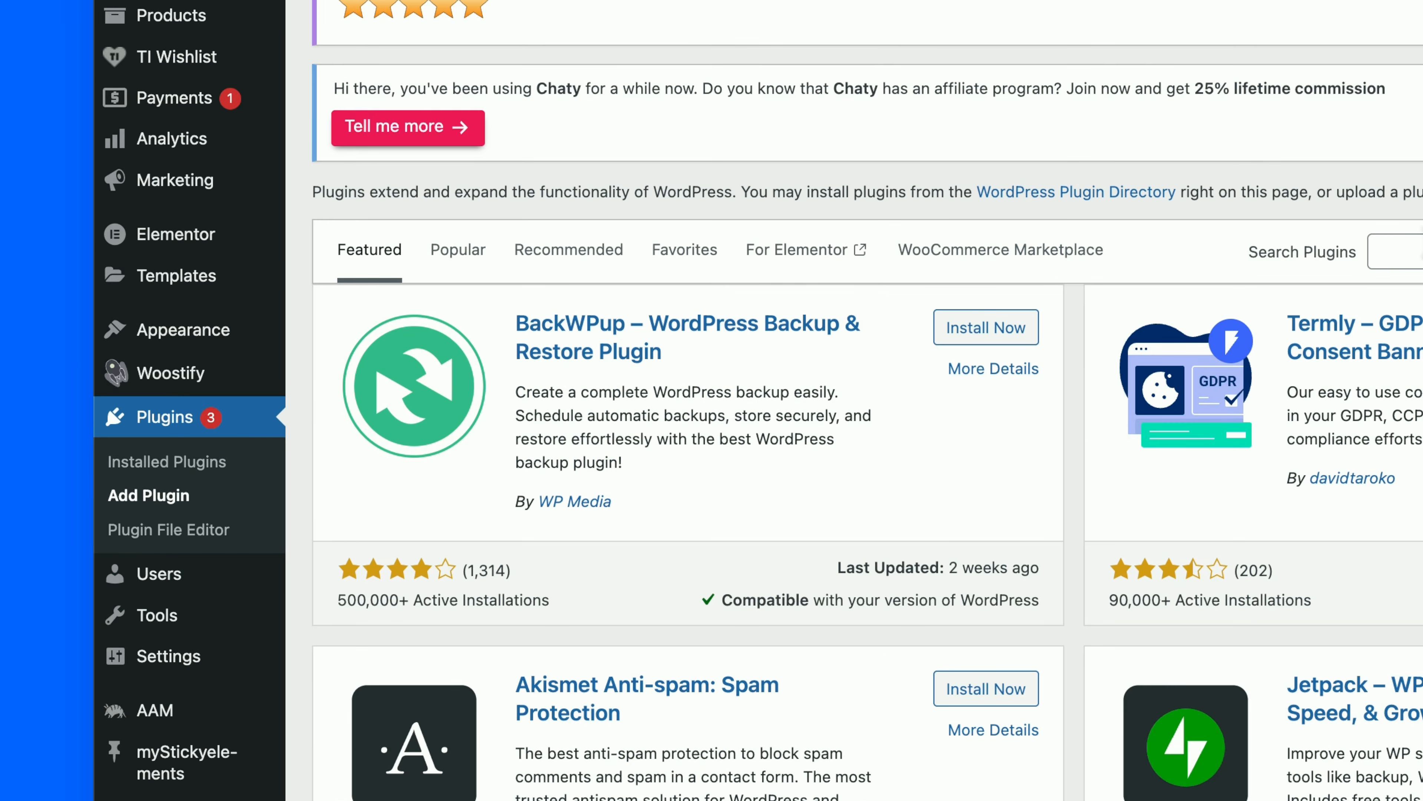
text(aam)
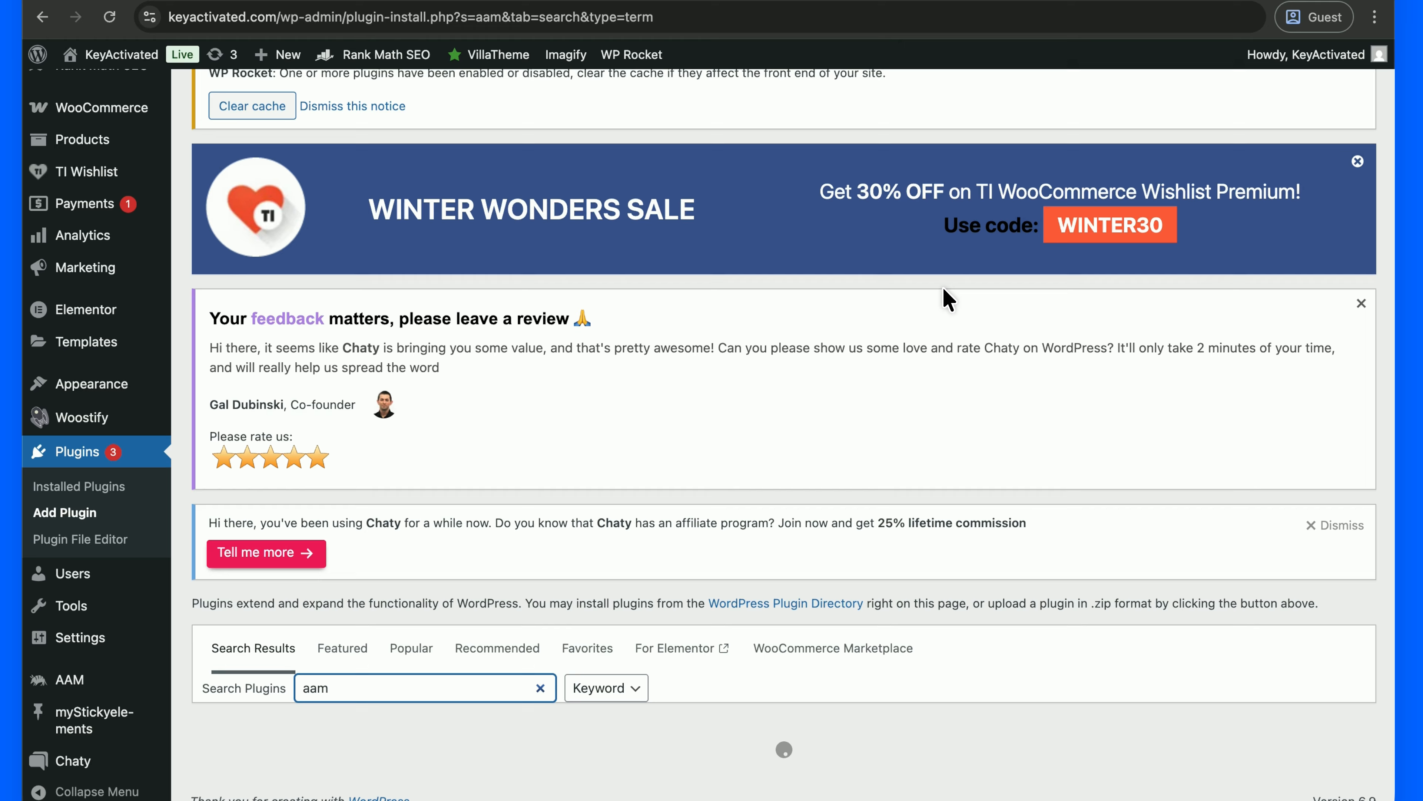
scroll(878, 381, down, 6)
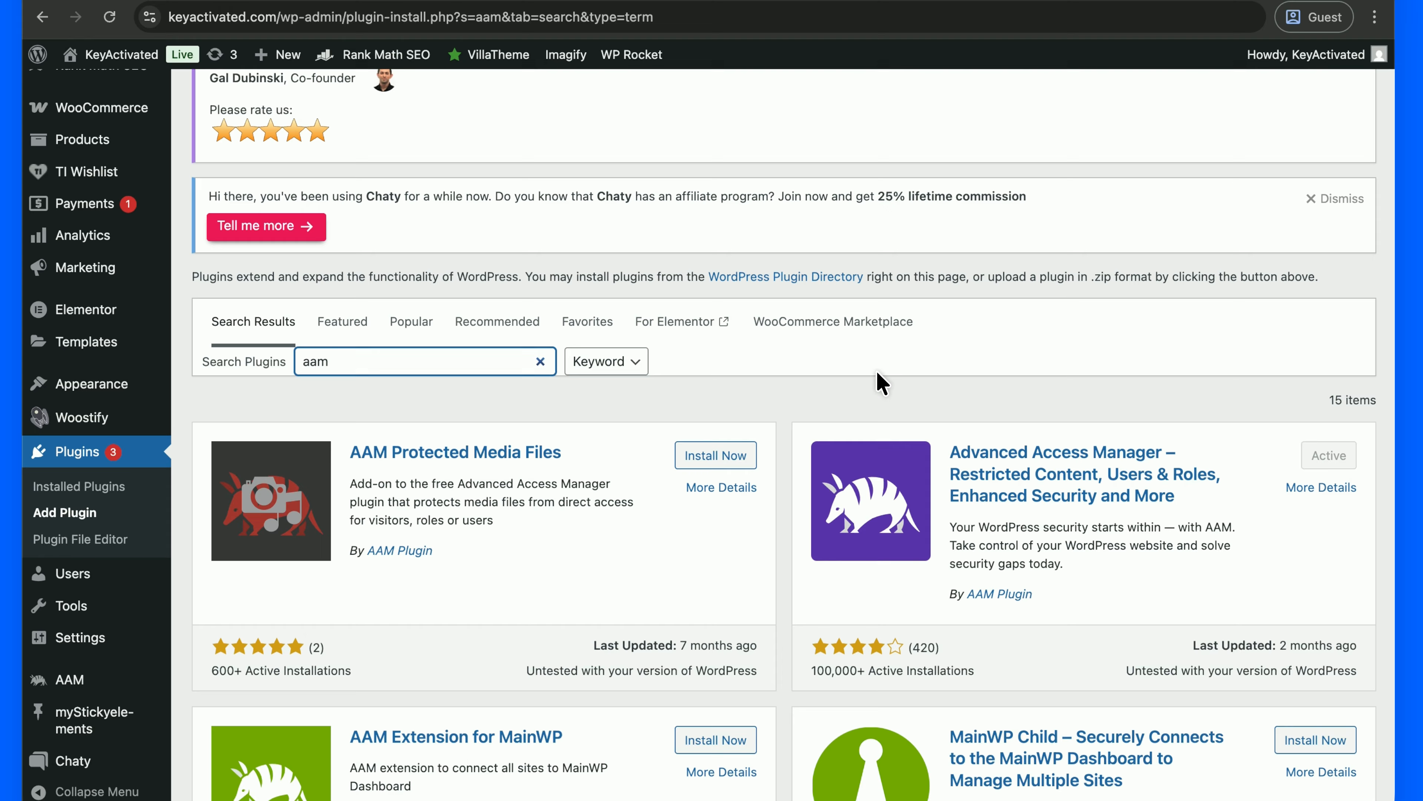
scroll(878, 373, down, 1)
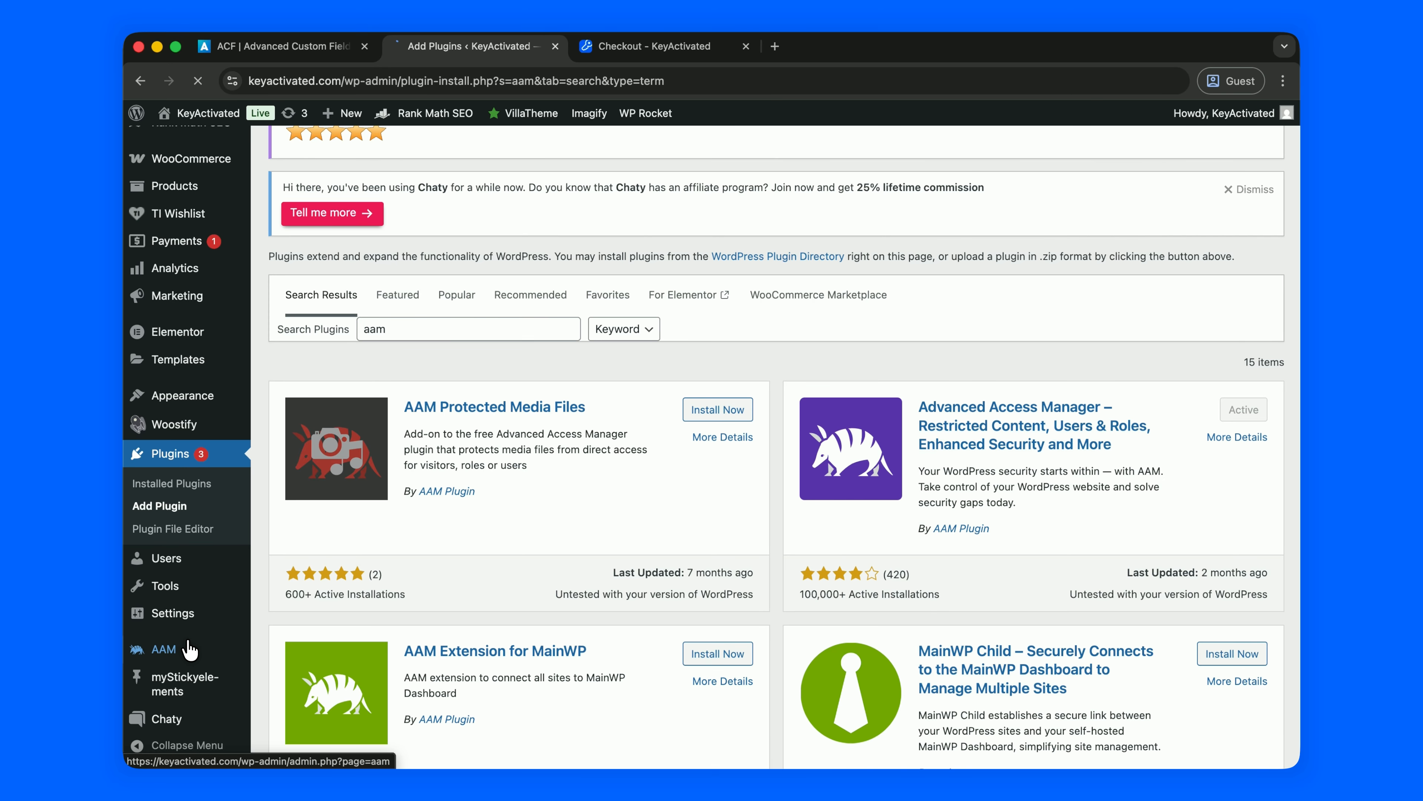
scroll(336, 458, down, 10)
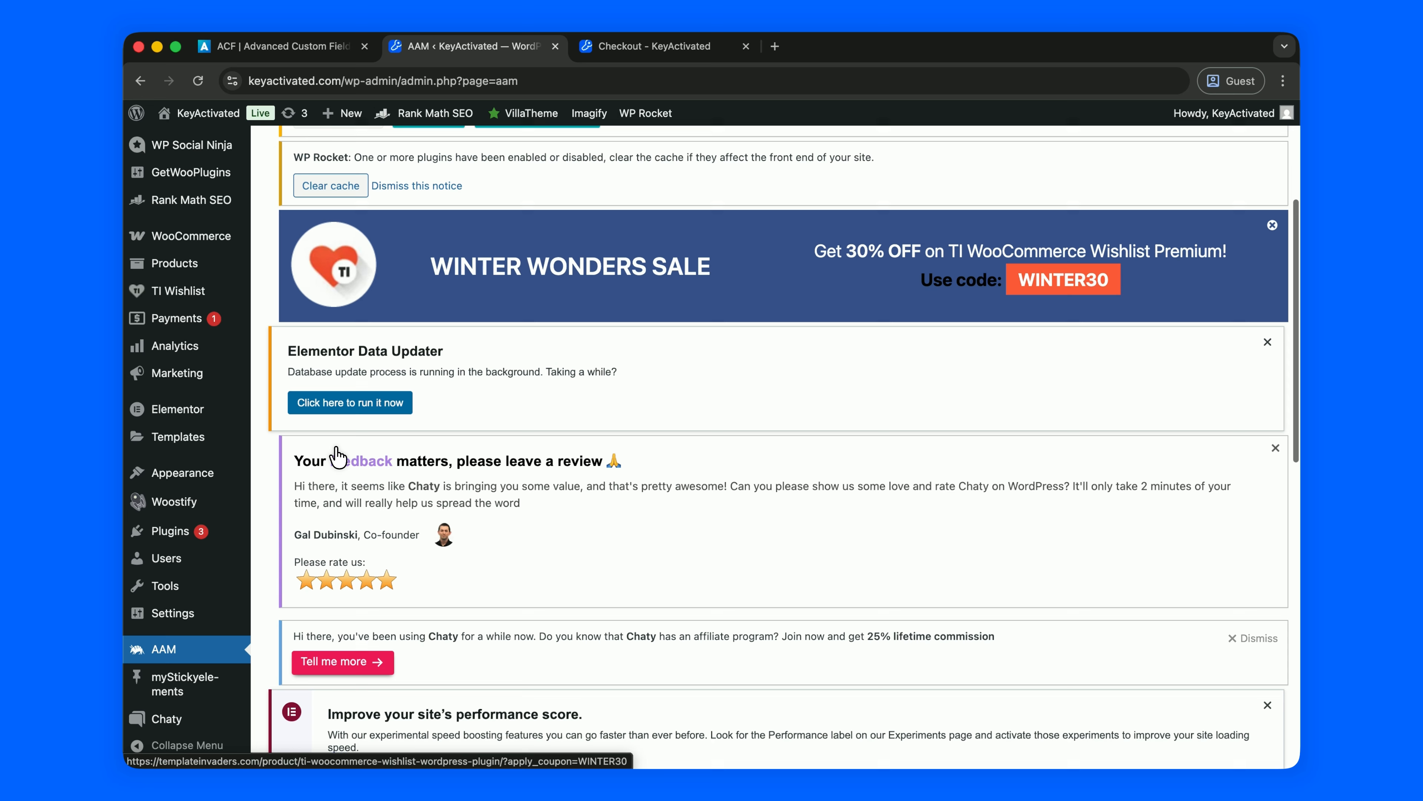
scroll(337, 458, down, 6)
scroll(342, 538, up, 1)
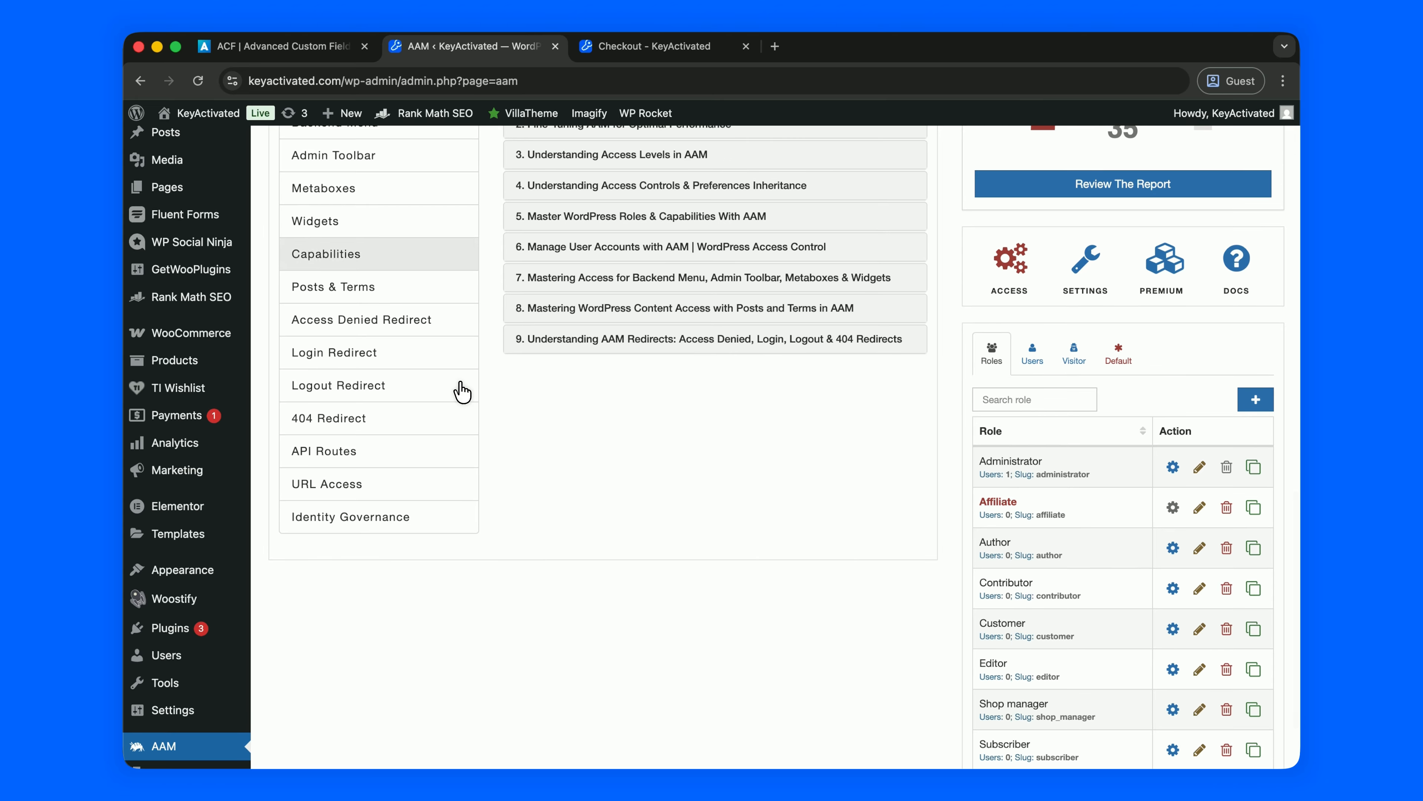
scroll(402, 258, down, 1)
mouse_move(189, 653)
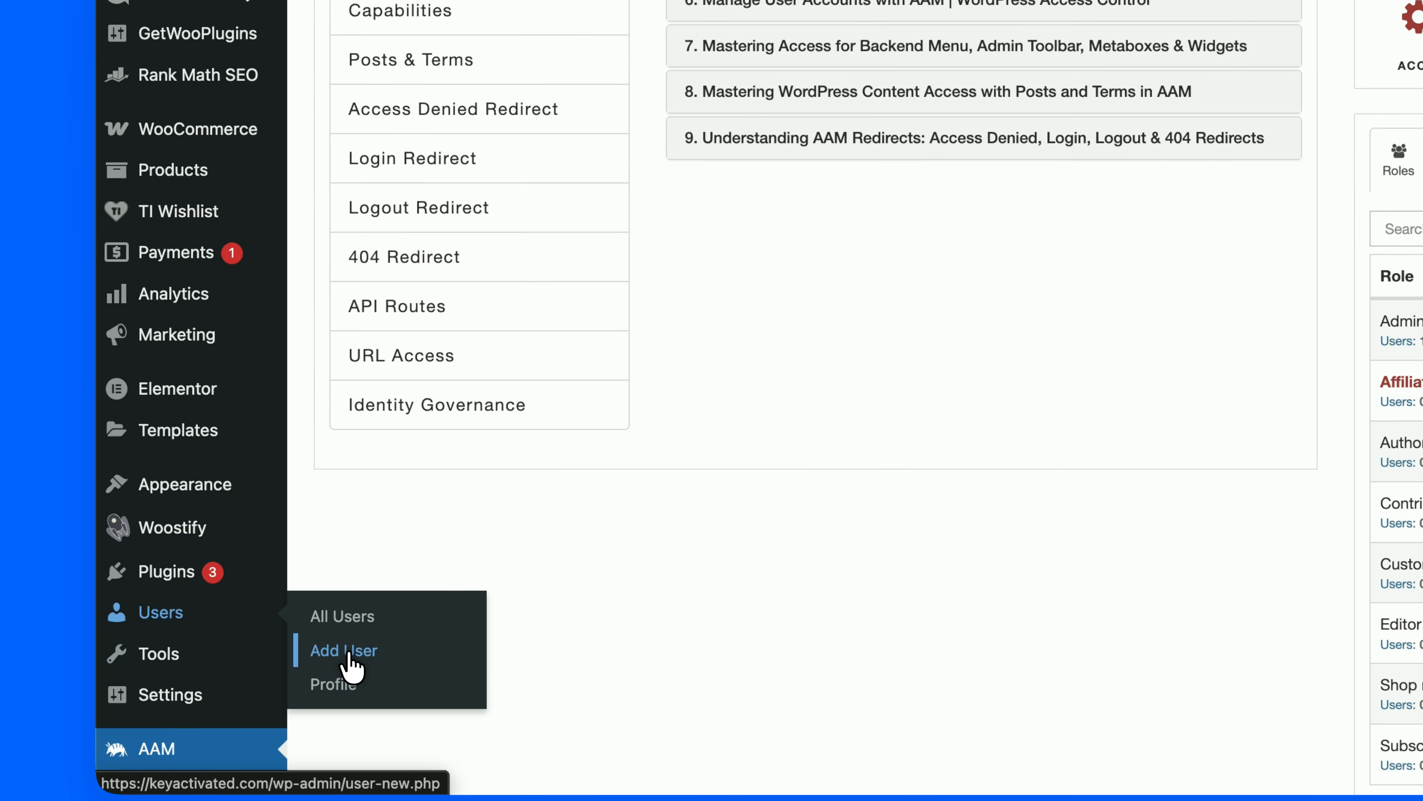
Add user 'Temp' with a placeholder e-mail, a custom medium-strength password and the Administrator role.
click(393, 645)
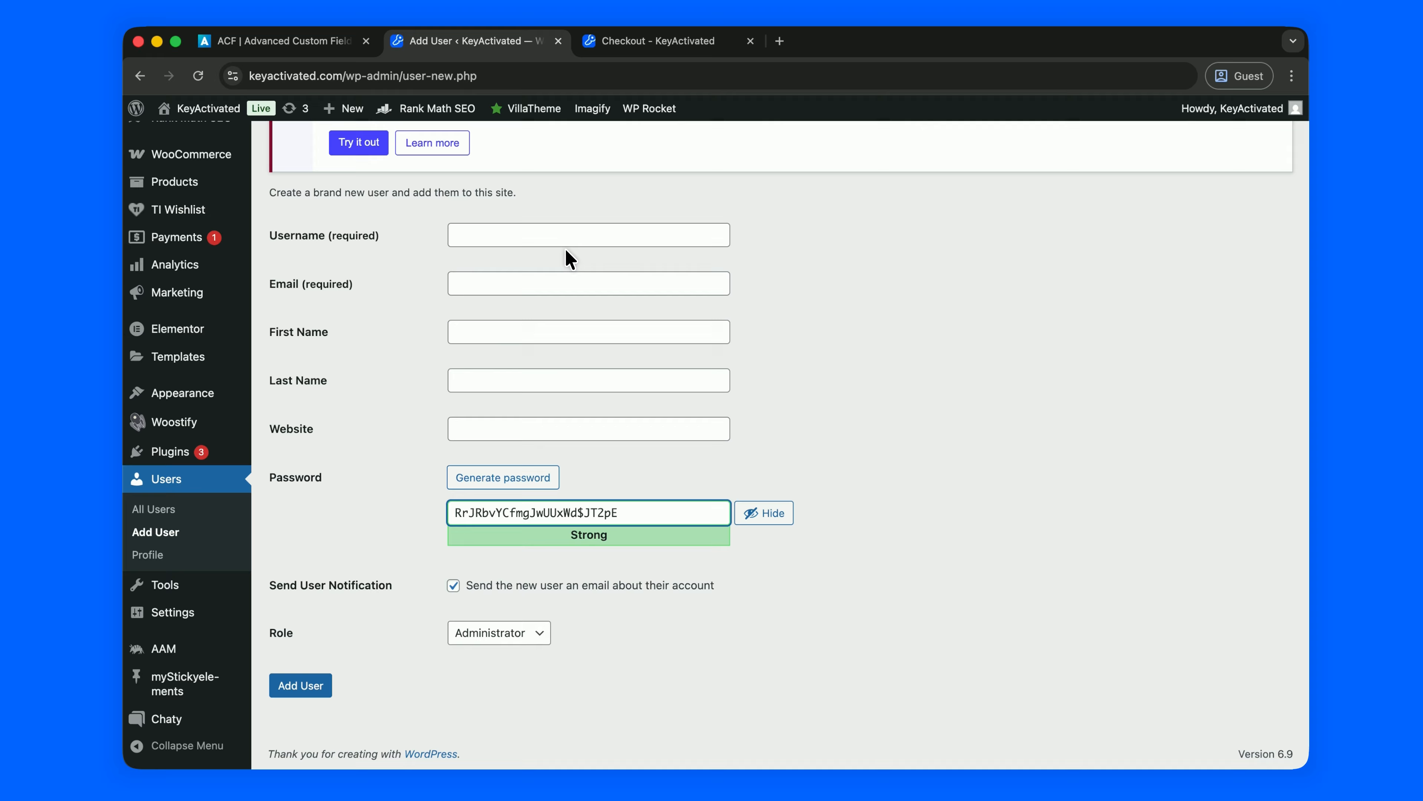
click(566, 239)
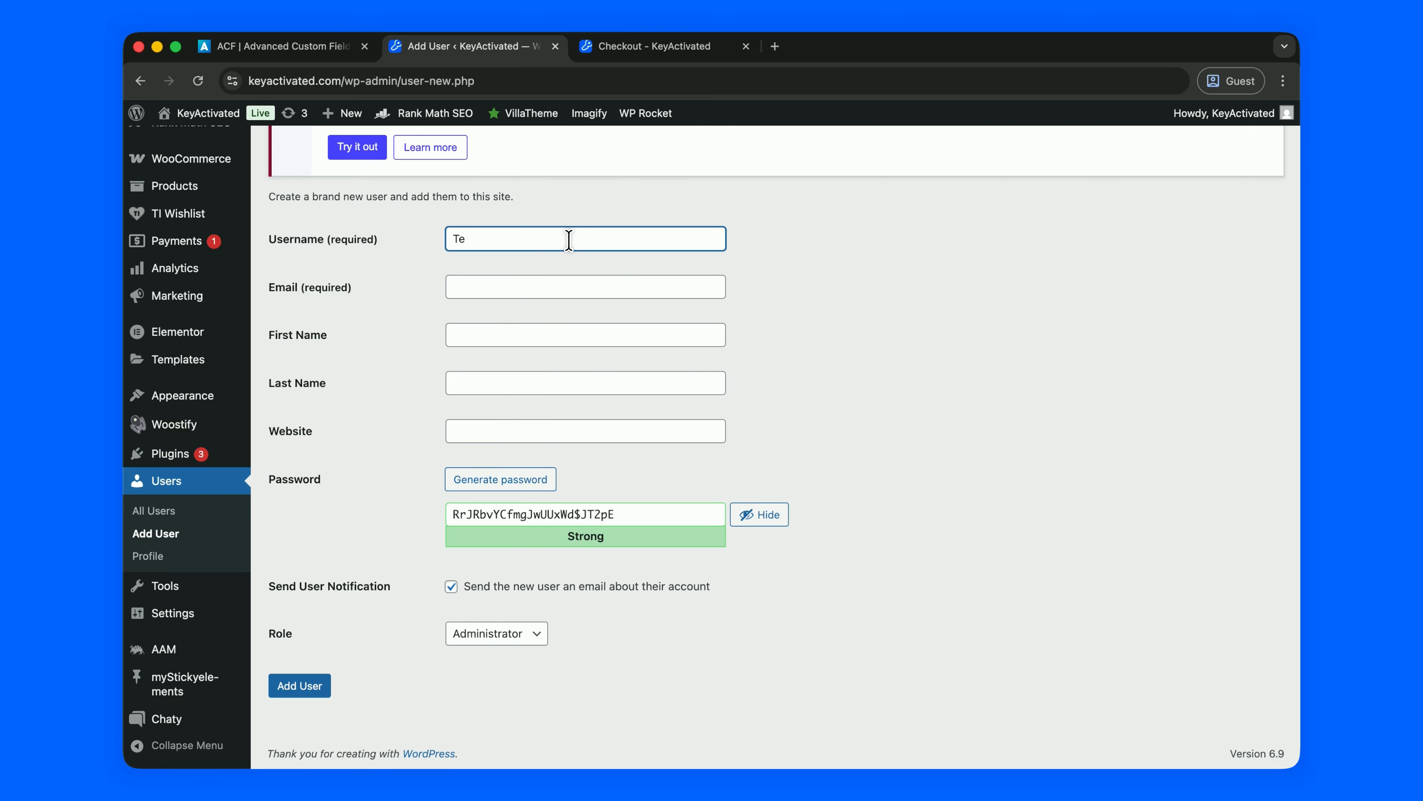
click(528, 287)
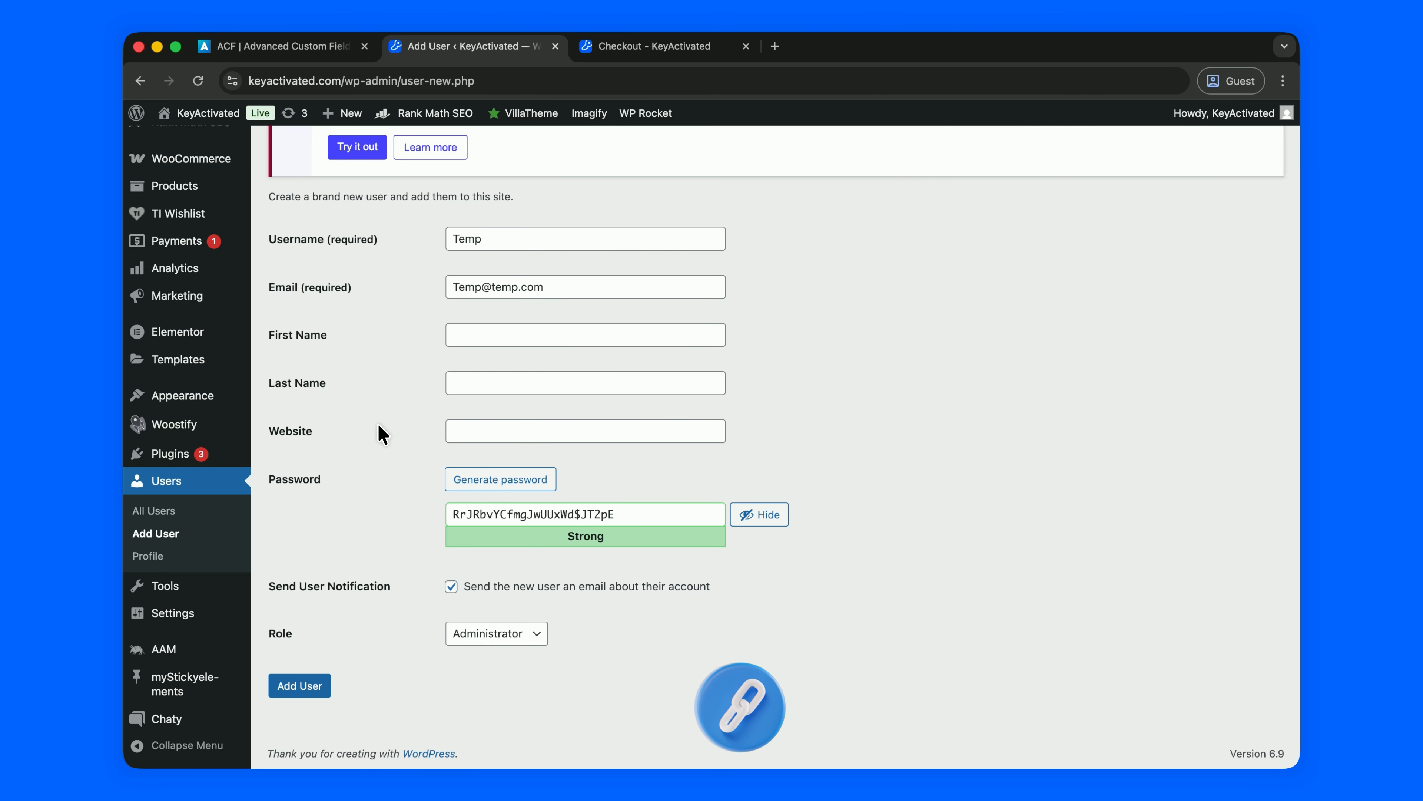
click(514, 521)
key(super+a)
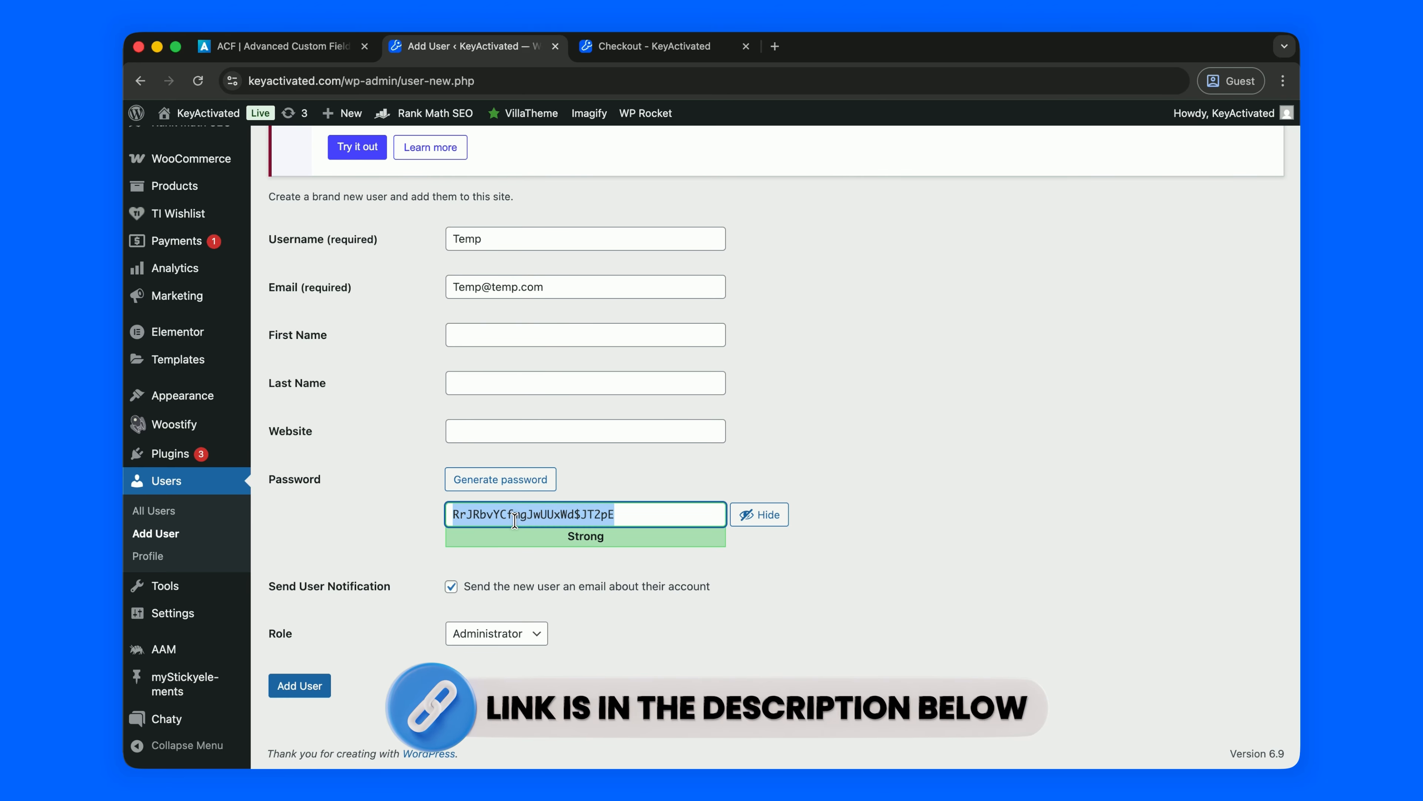
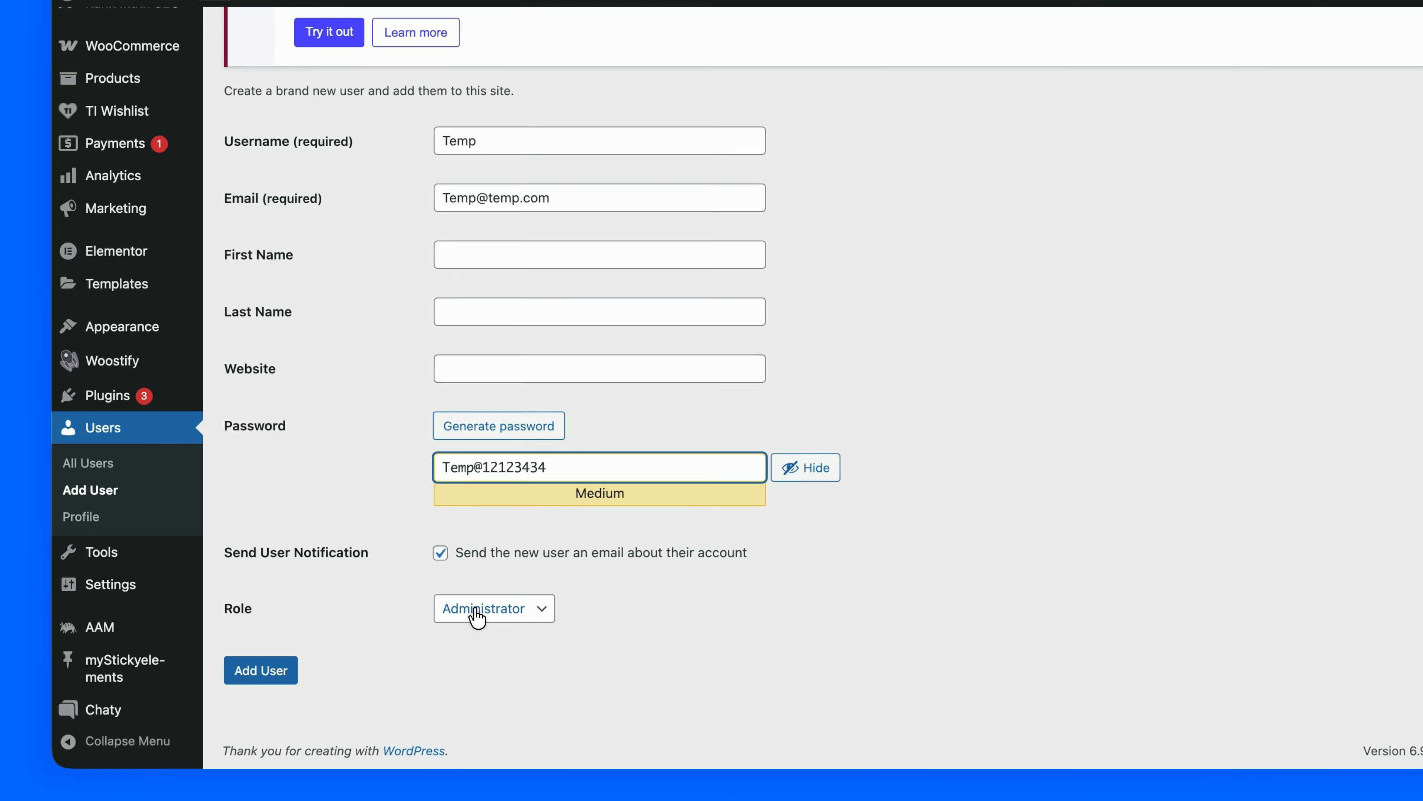
click(505, 635)
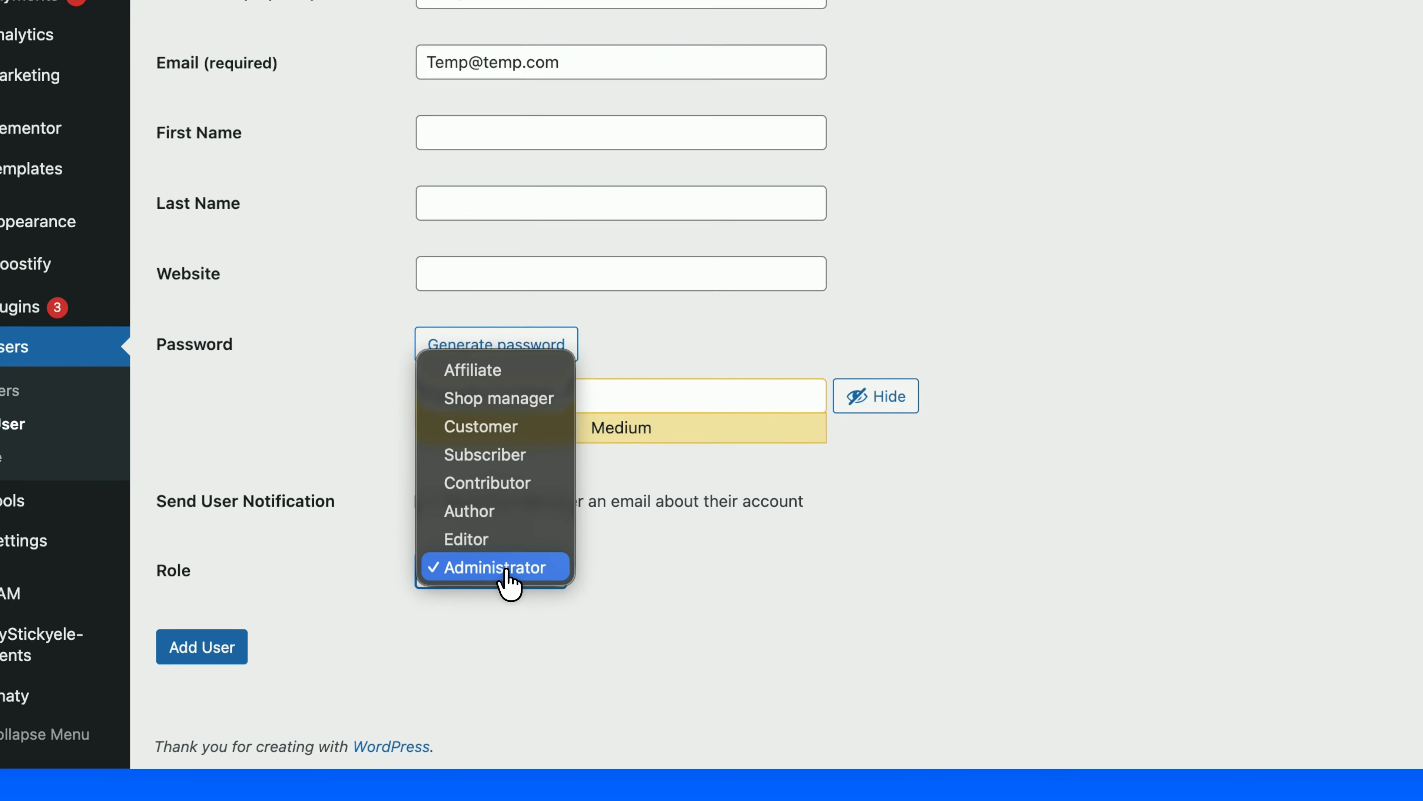
click(507, 637)
click(179, 640)
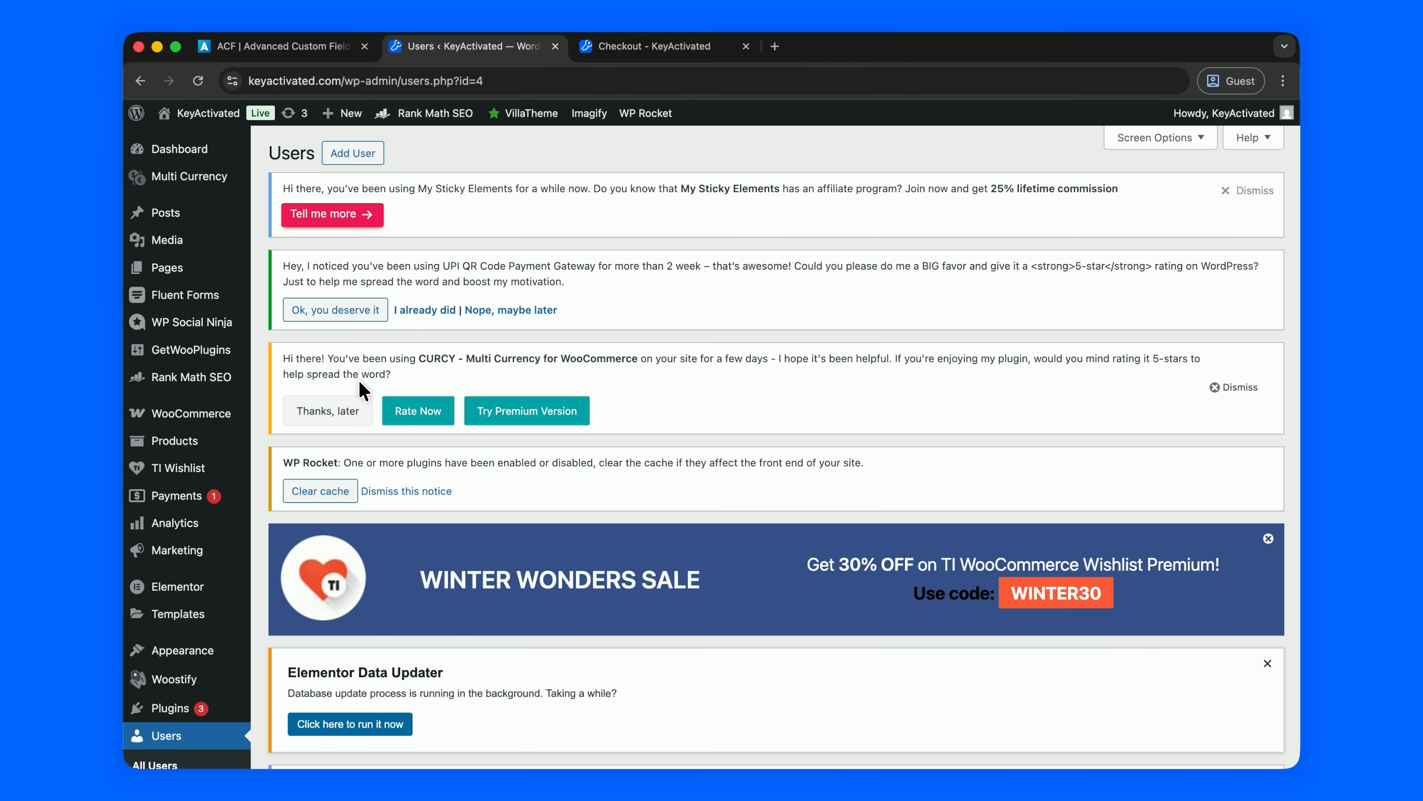
Switch AAM from roles to the Users list and open the temporary user's access settings.
scroll(360, 387, down, 9)
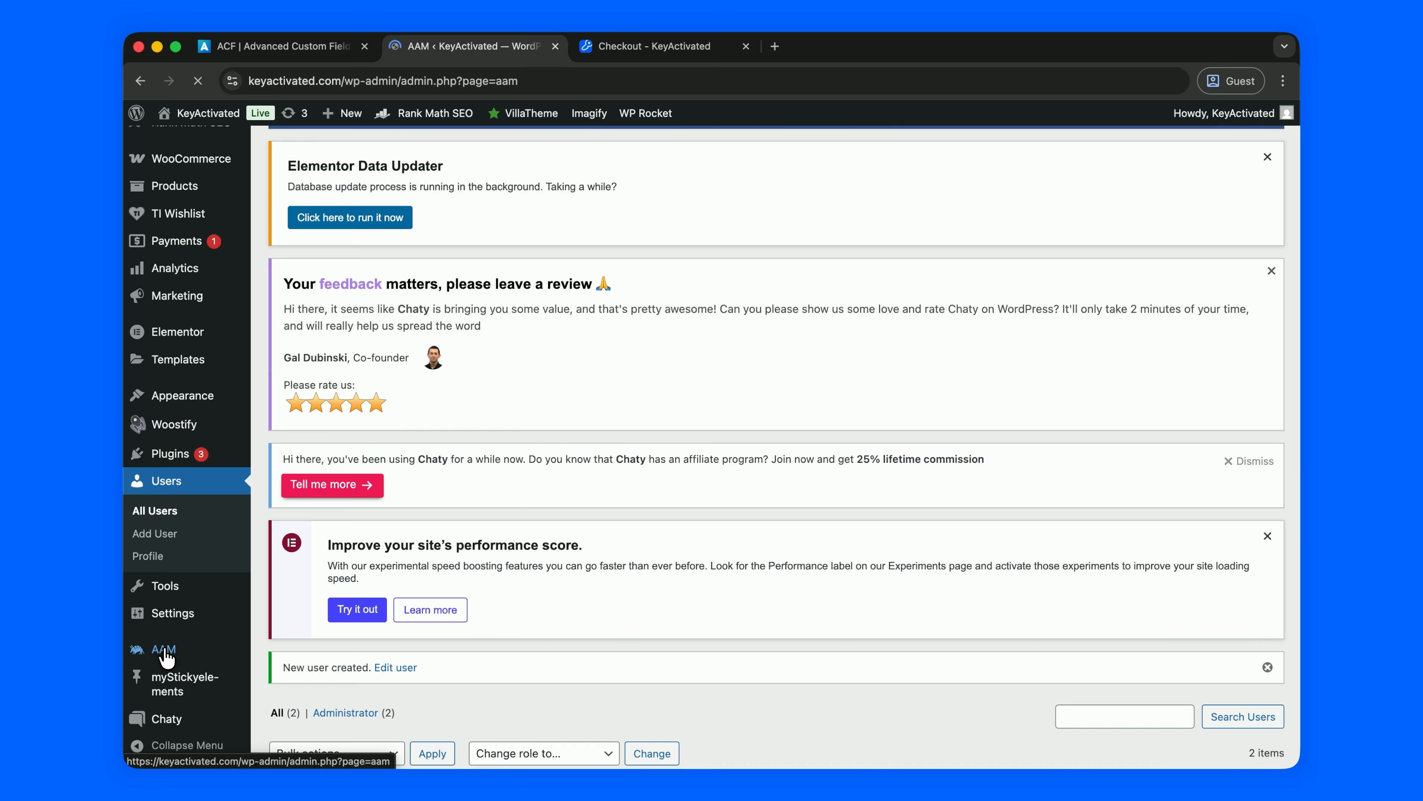
scroll(485, 574, down, 15)
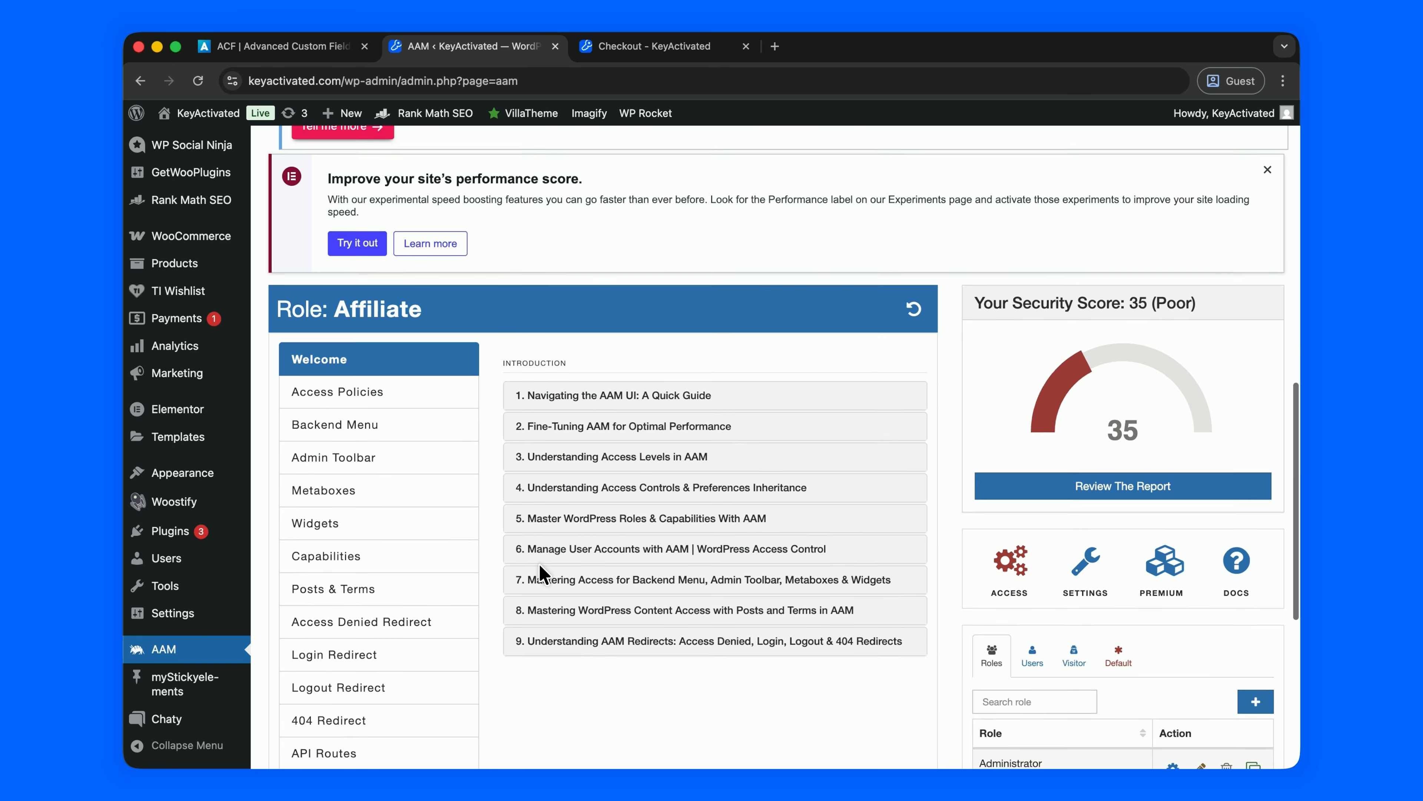
scroll(539, 568, down, 5)
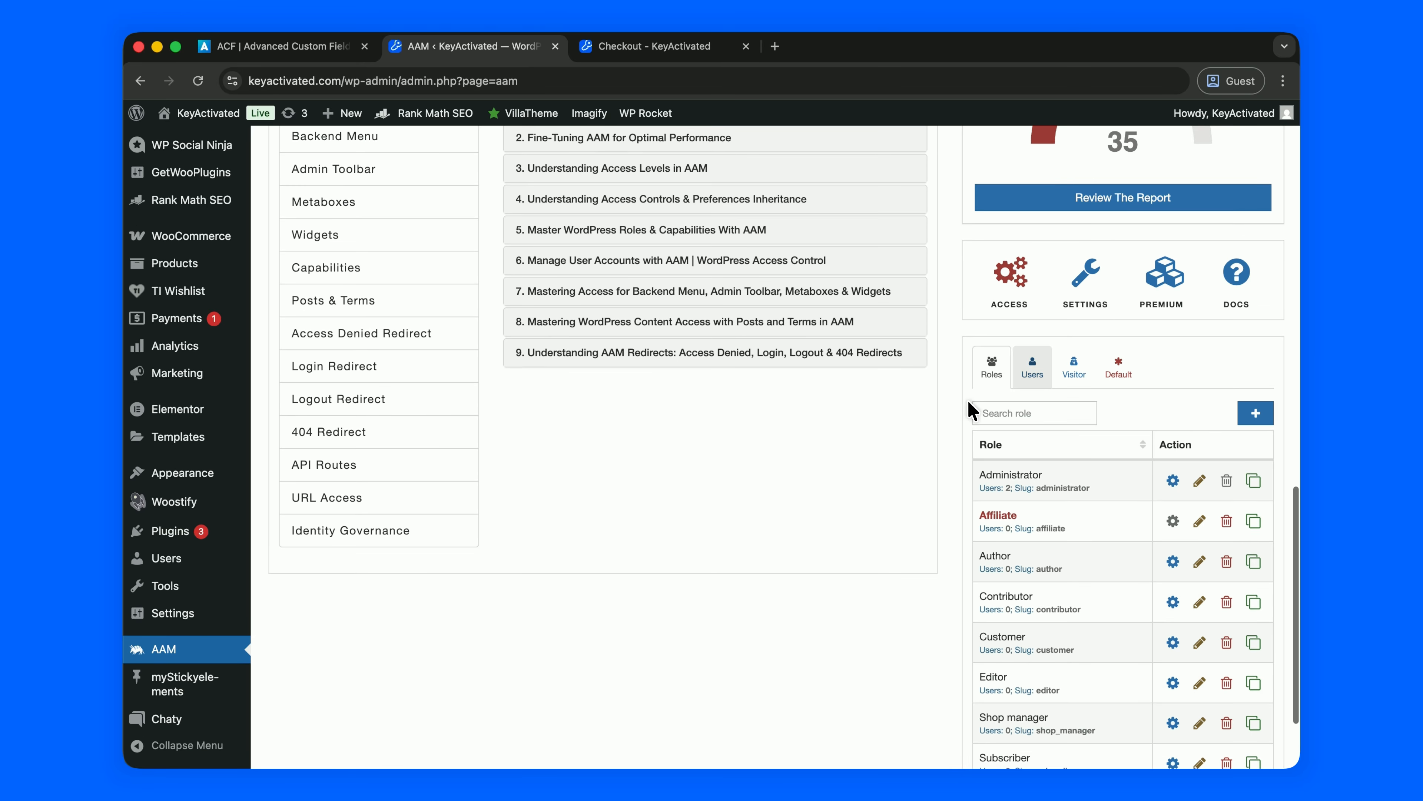
click(1032, 368)
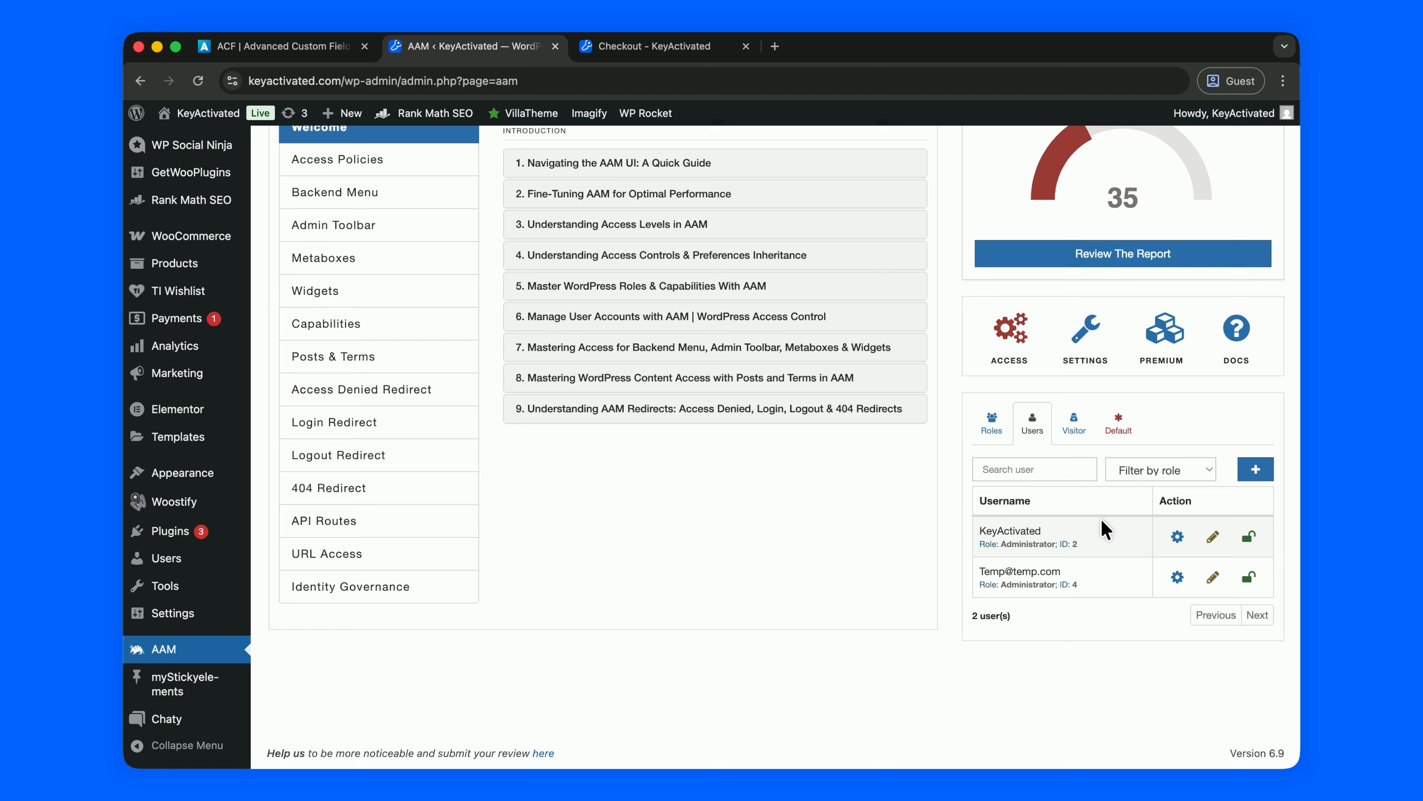
click(1177, 577)
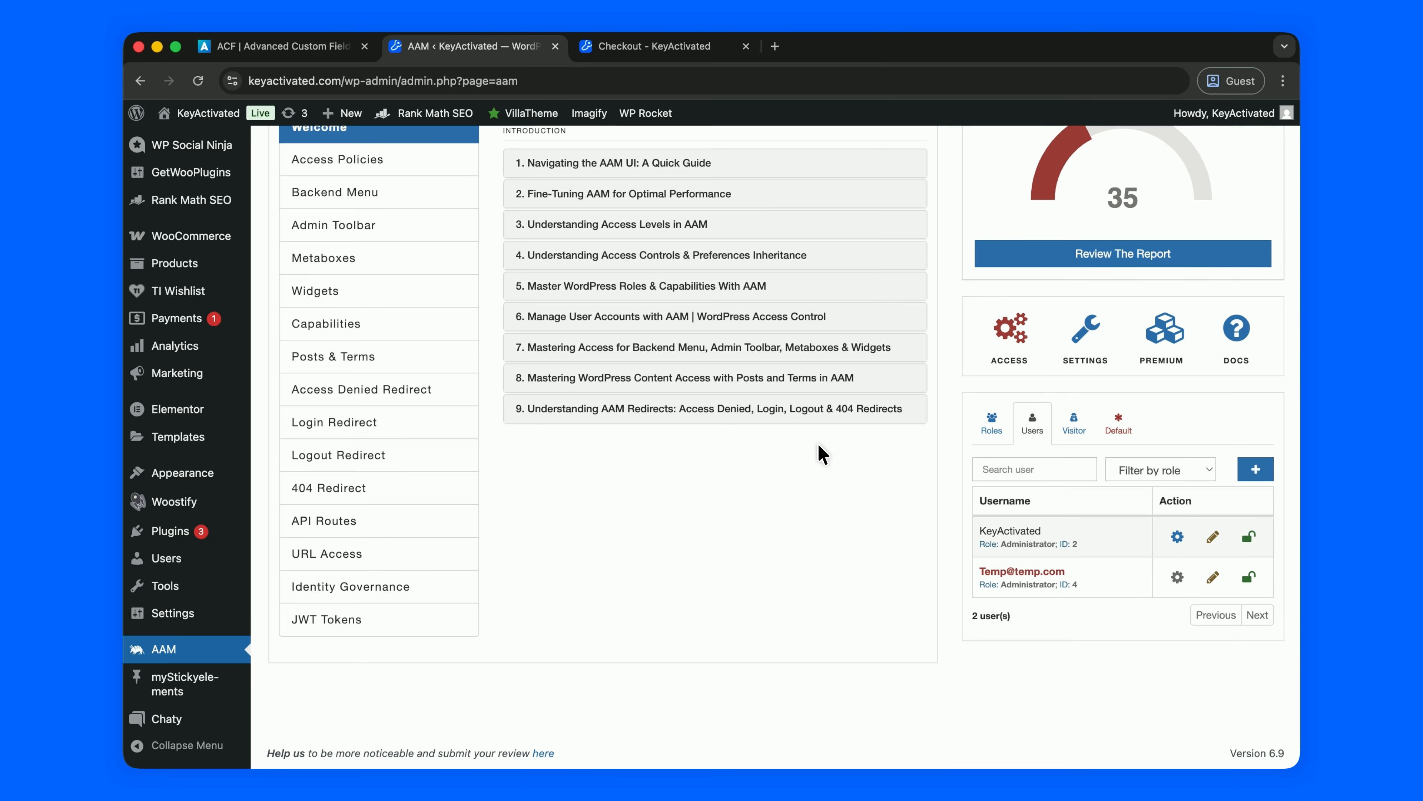
In the temporary user's Backend Menu settings, restrict the Dashboard menu.
scroll(822, 453, up, 3)
click(401, 339)
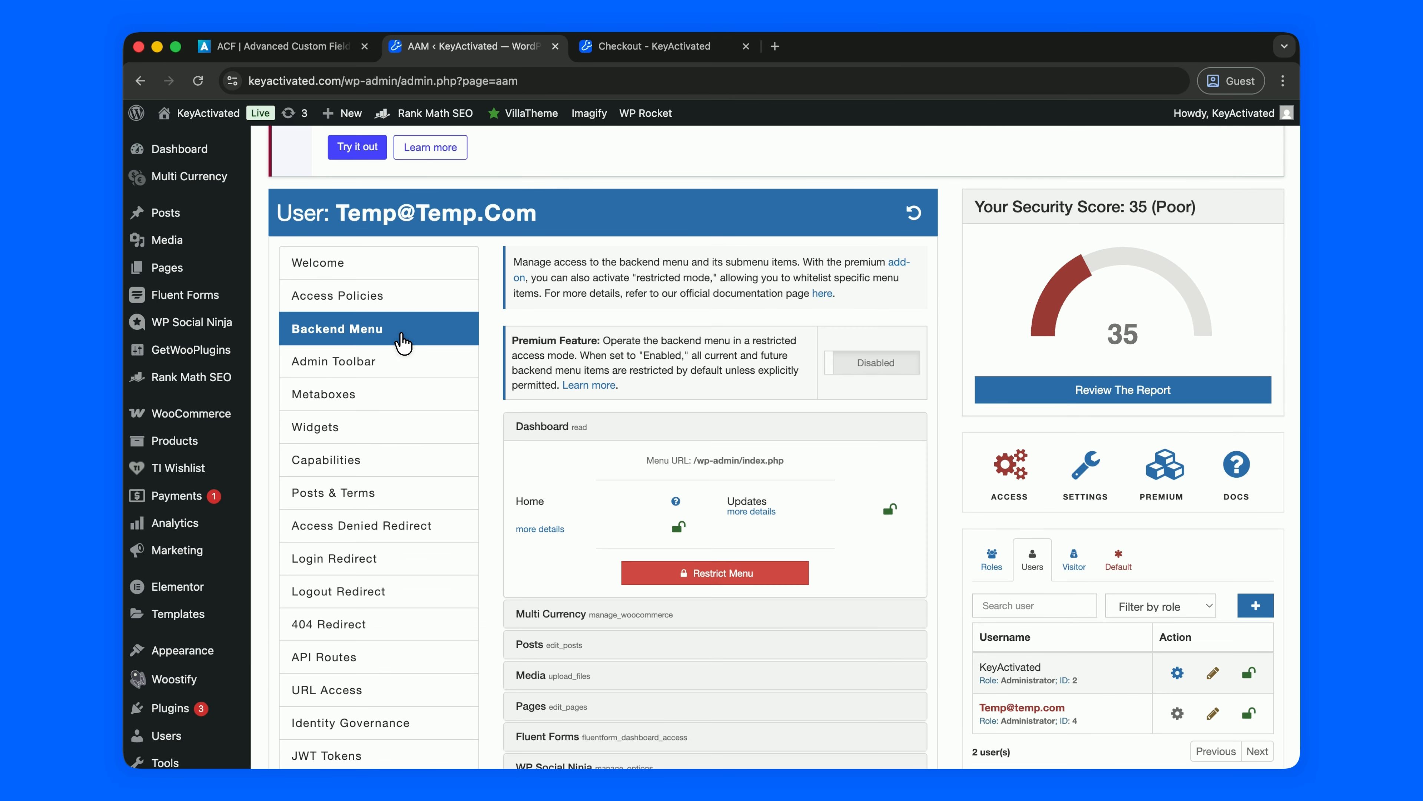
scroll(491, 448, down, 5)
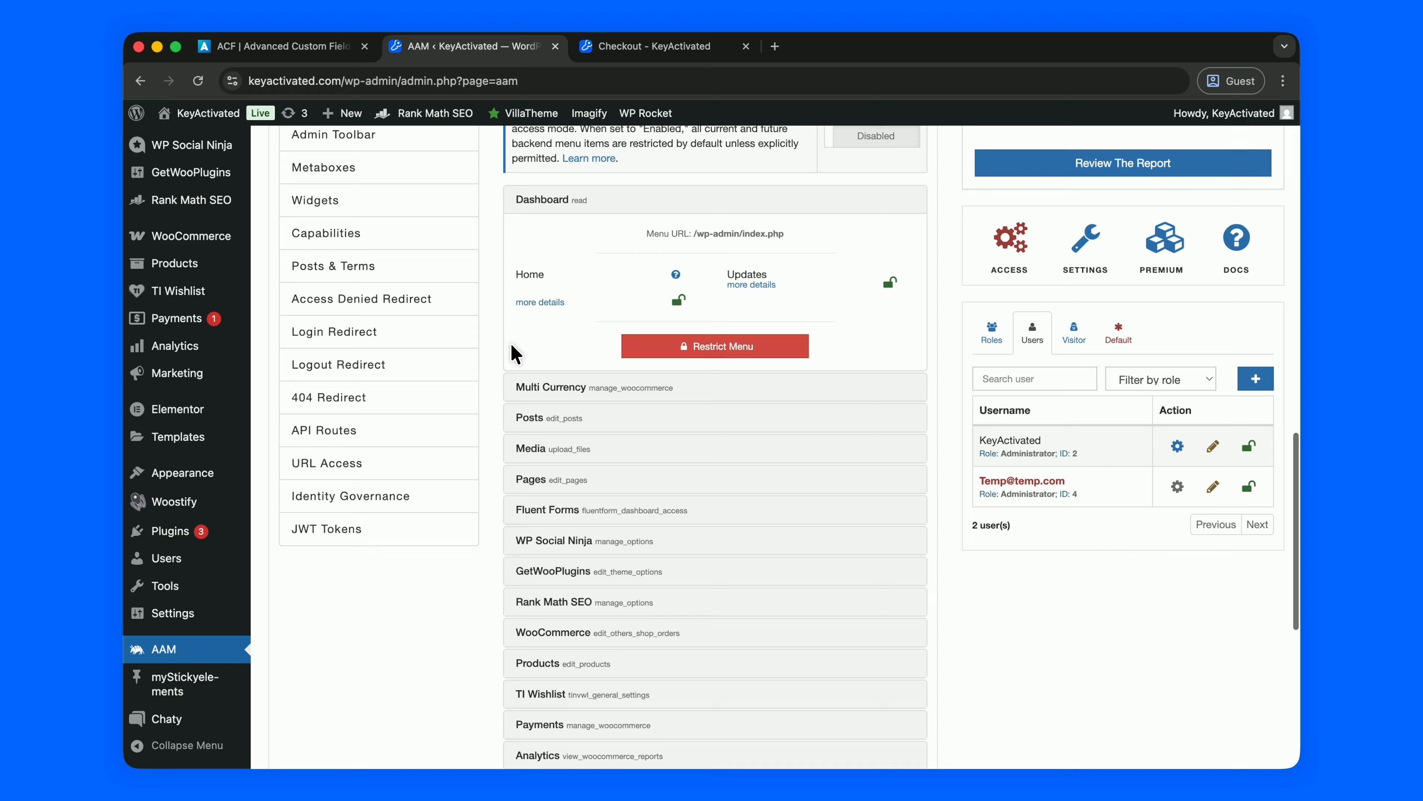
scroll(168, 241, up, 5)
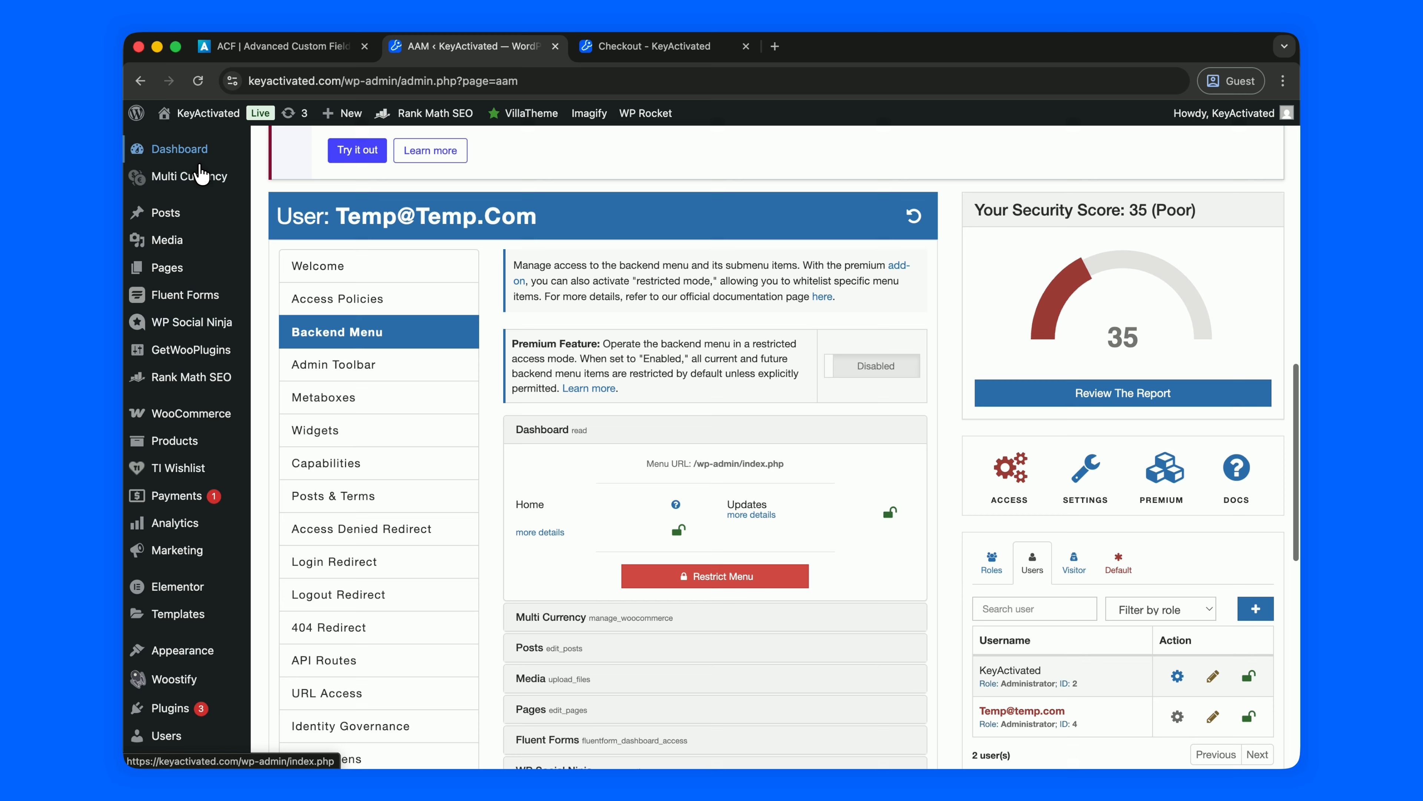
scroll(476, 572, down, 5)
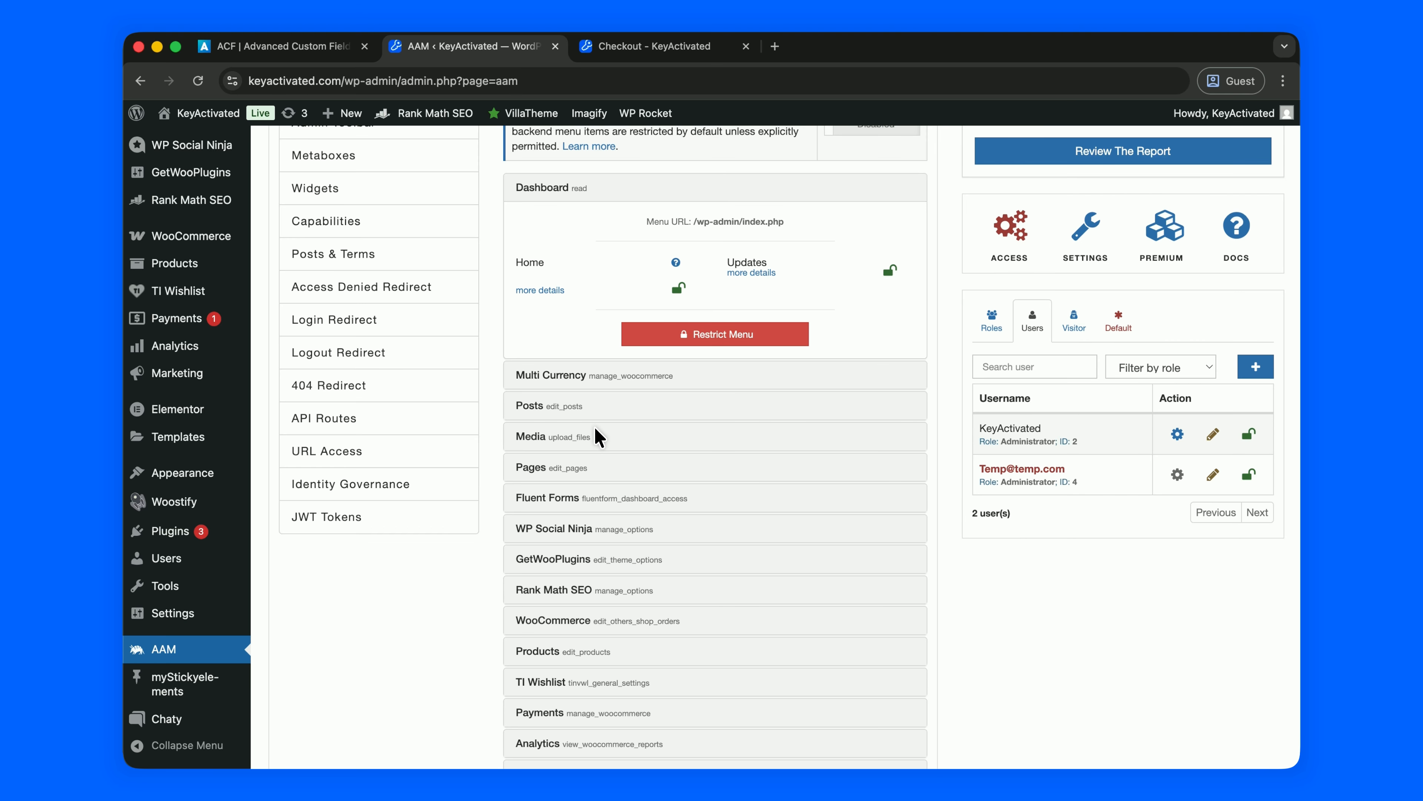
scroll(599, 436, down, 1)
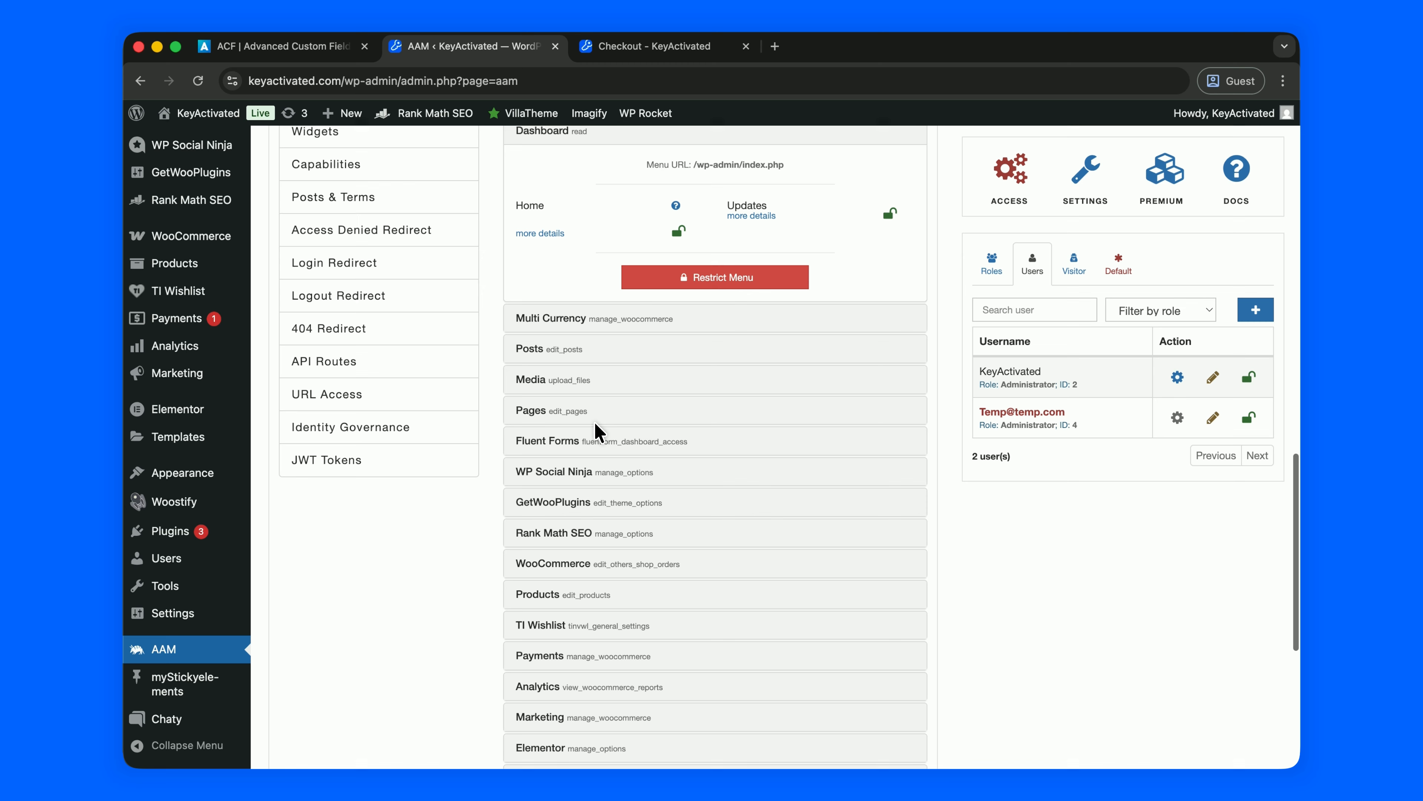
scroll(598, 434, down, 3)
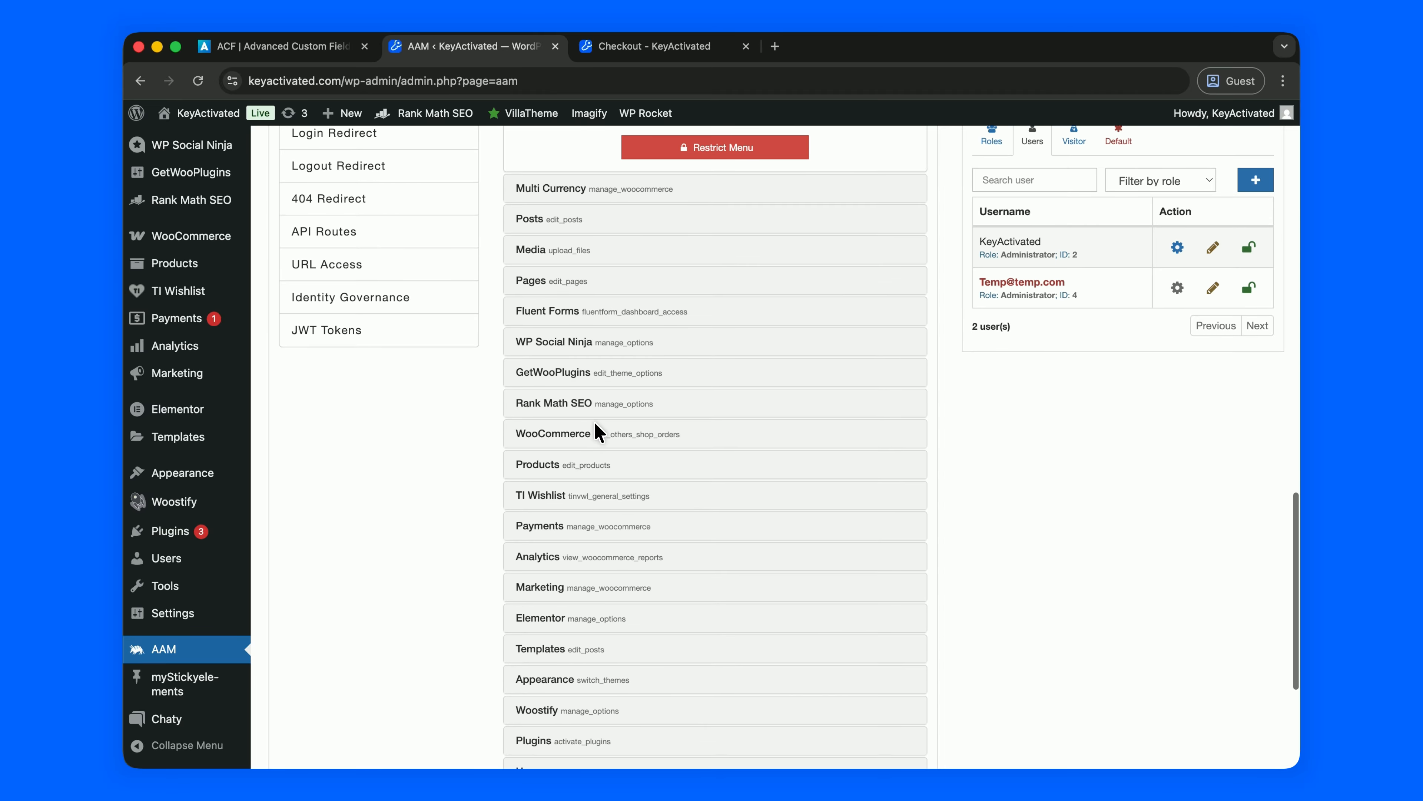
scroll(598, 435, down, 2)
mouse_move(295, 532)
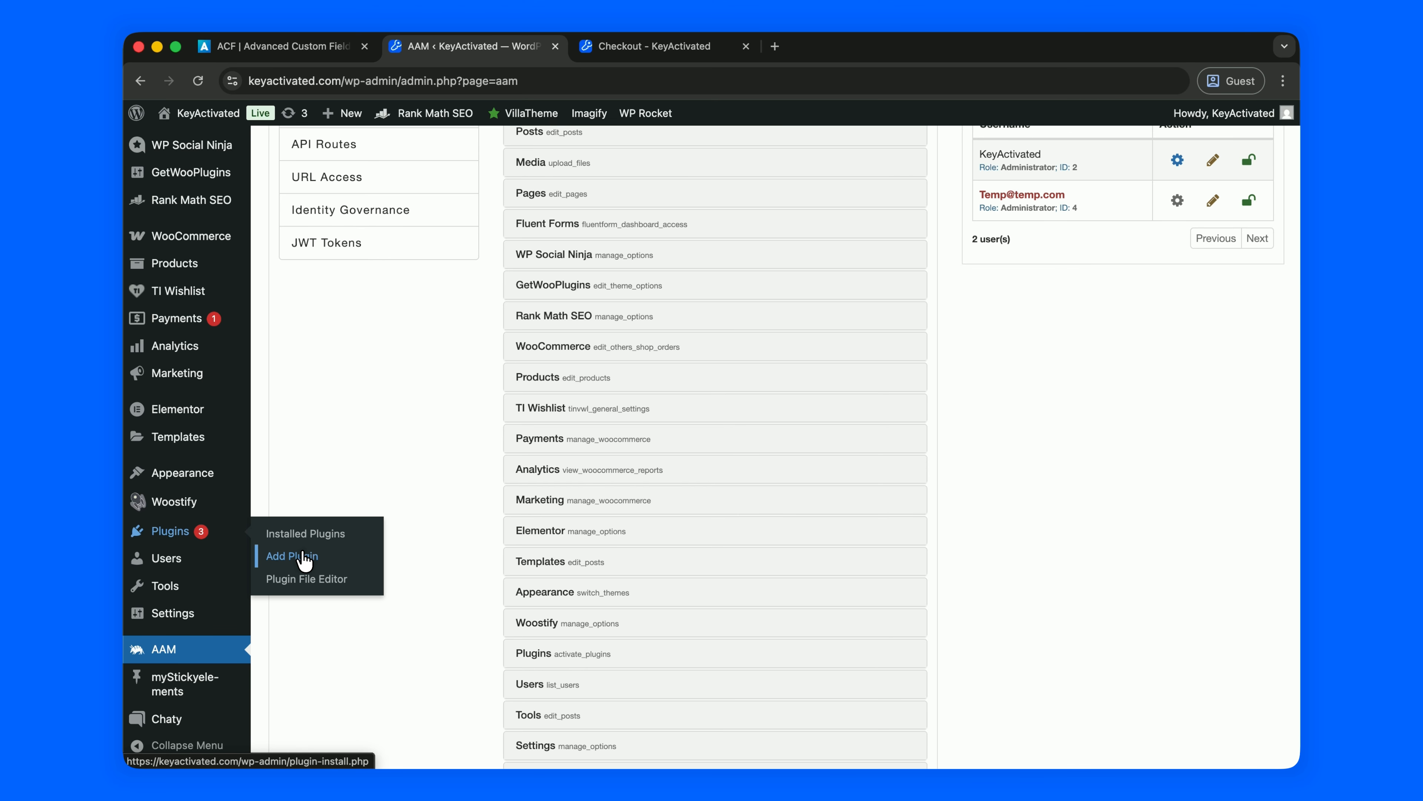
scroll(341, 431, up, 3)
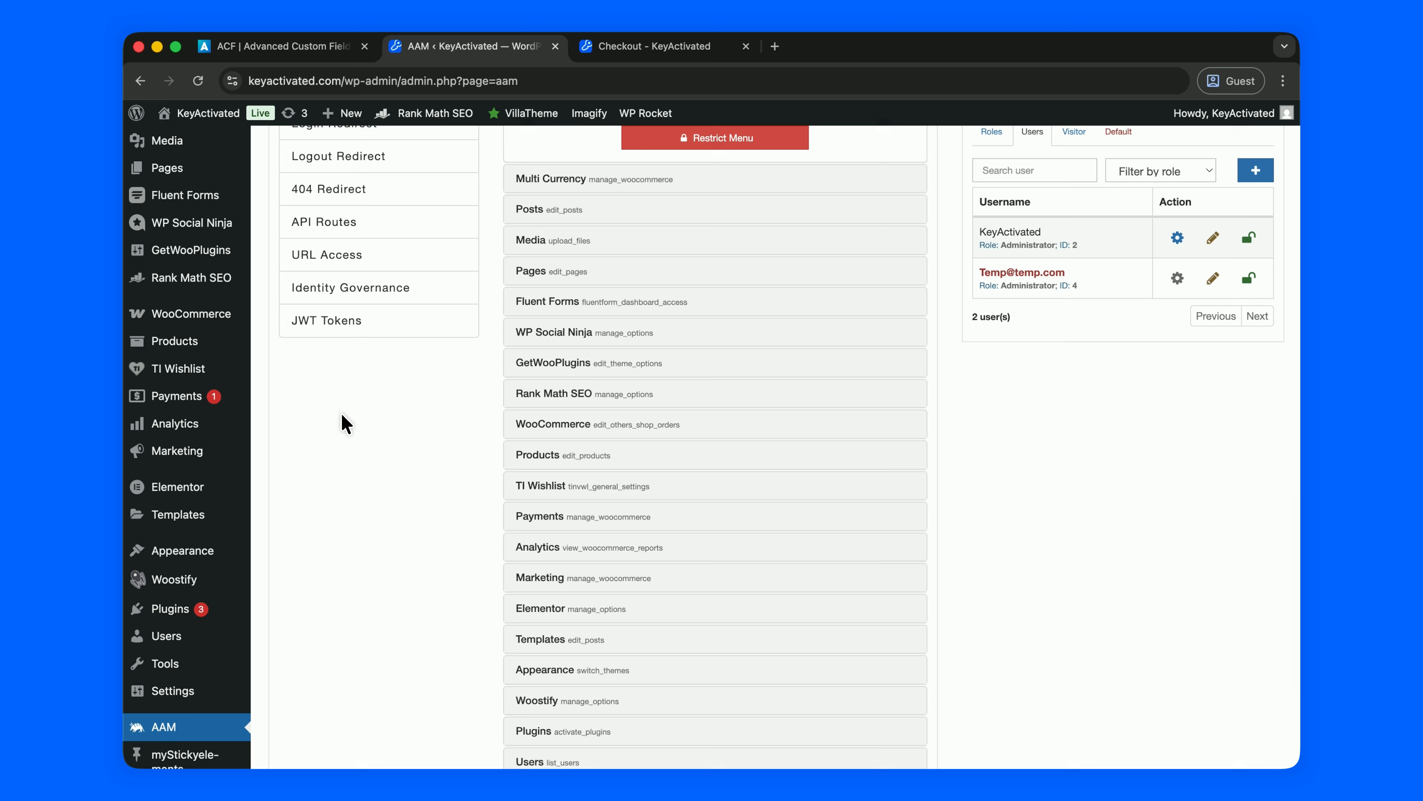
mouse_move(183, 555)
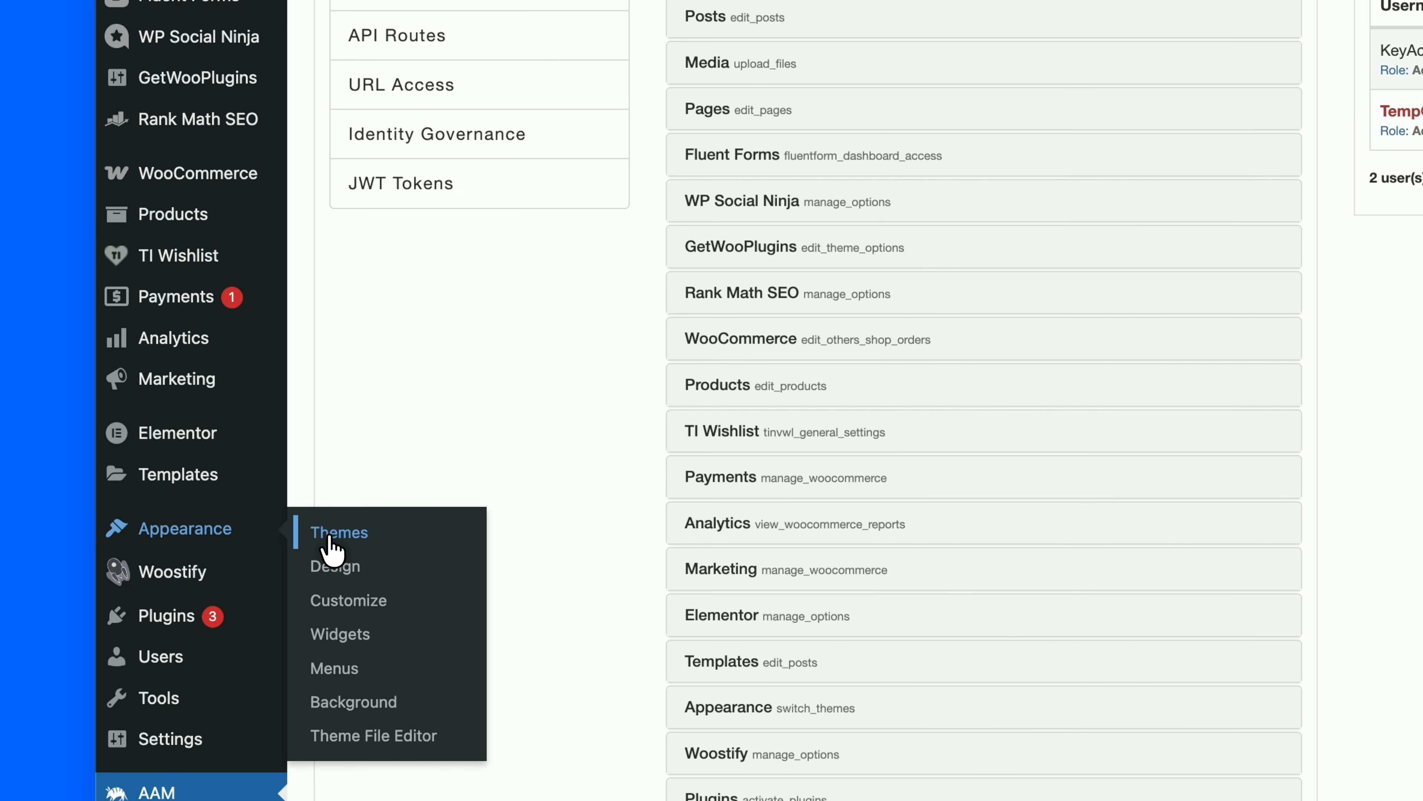
scroll(508, 381, up, 8)
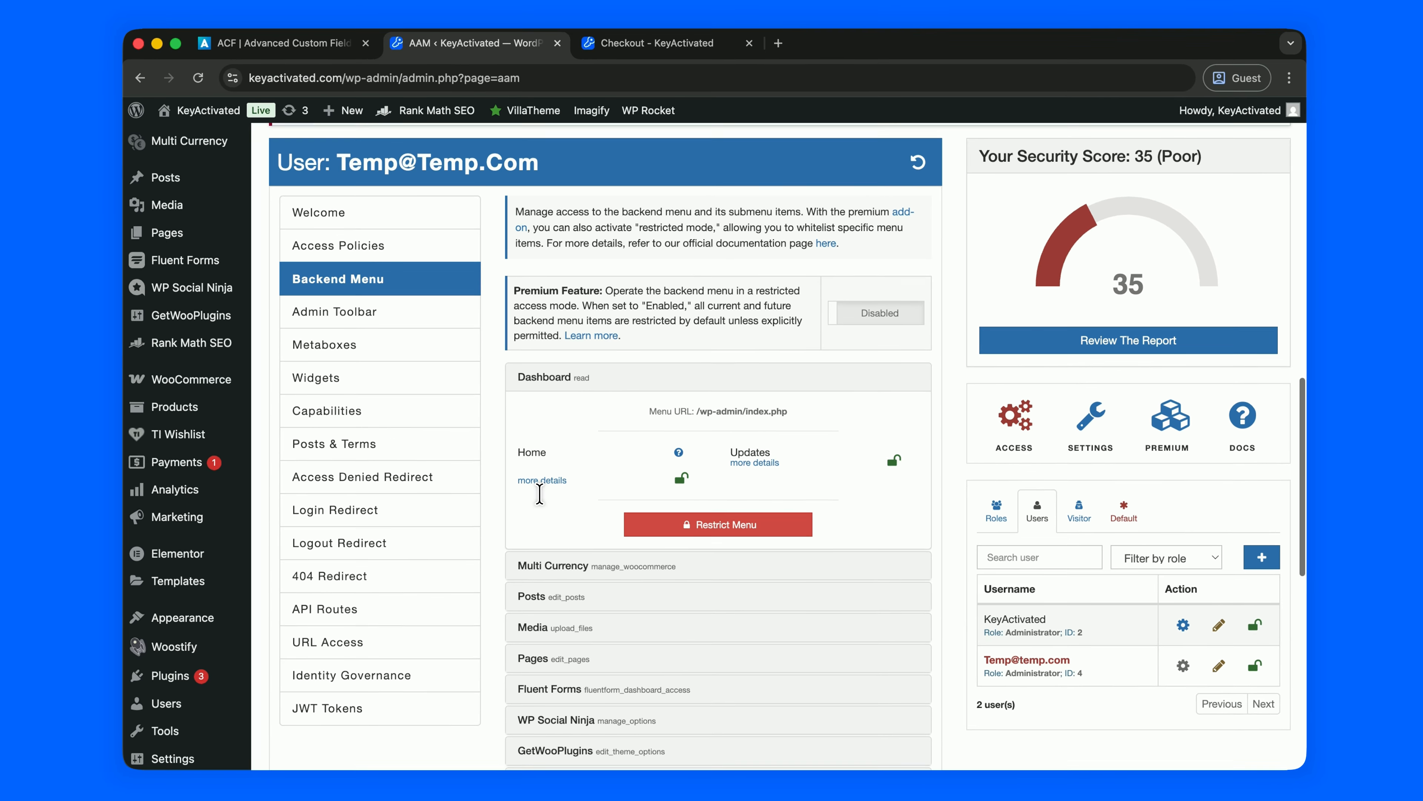
scroll(721, 481, down, 1)
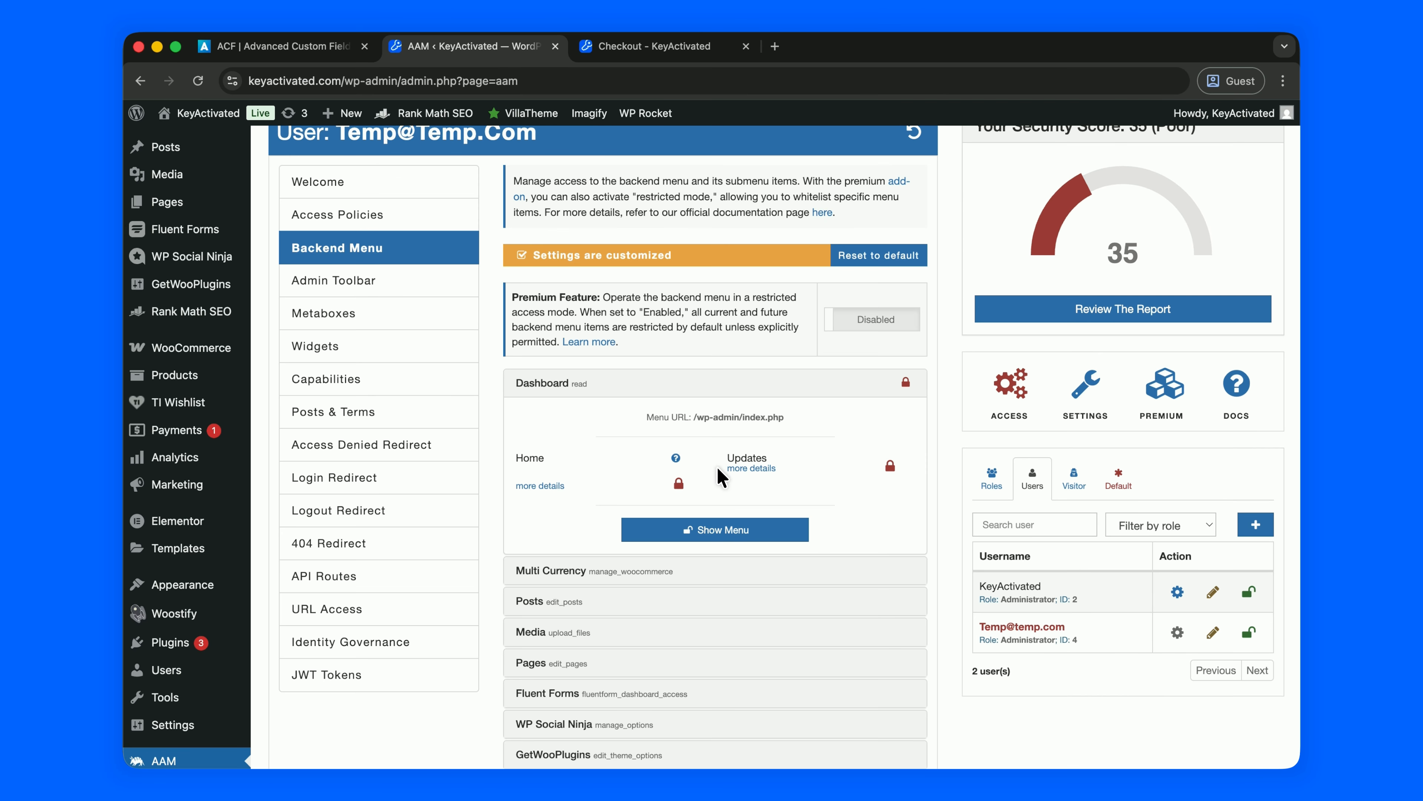
Restrict the Multi Currency, Posts, Media and Pages menus for the temporary user.
click(705, 385)
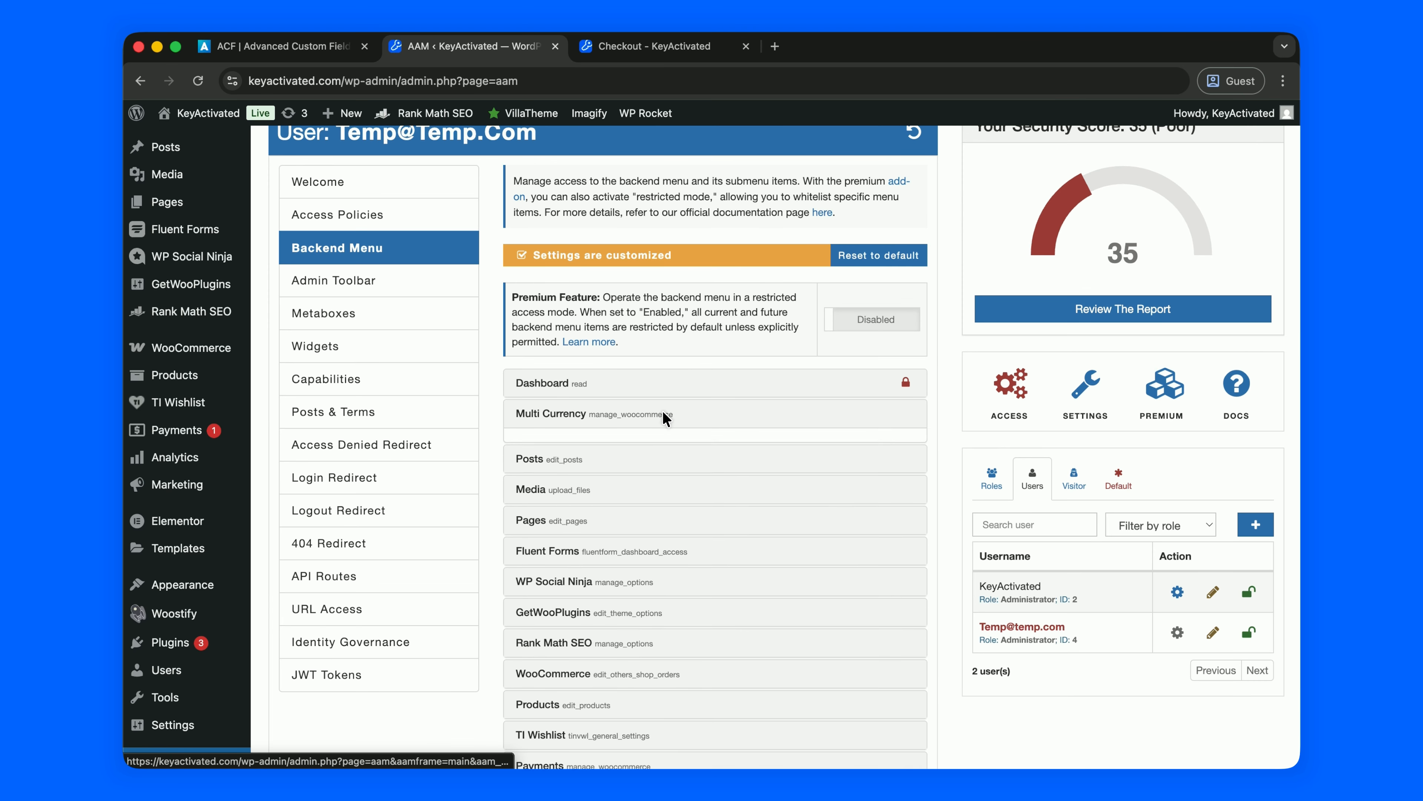
click(692, 415)
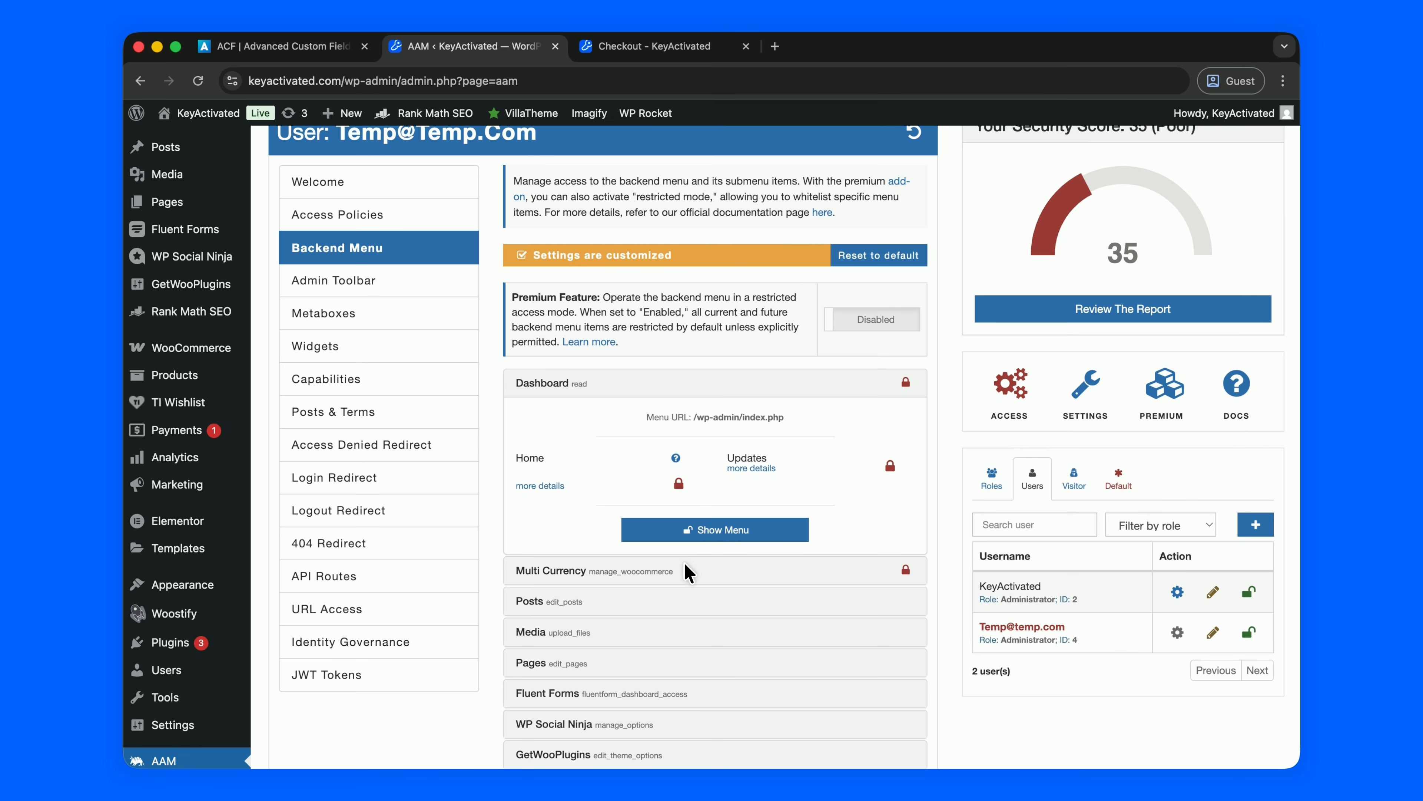
click(705, 570)
click(720, 384)
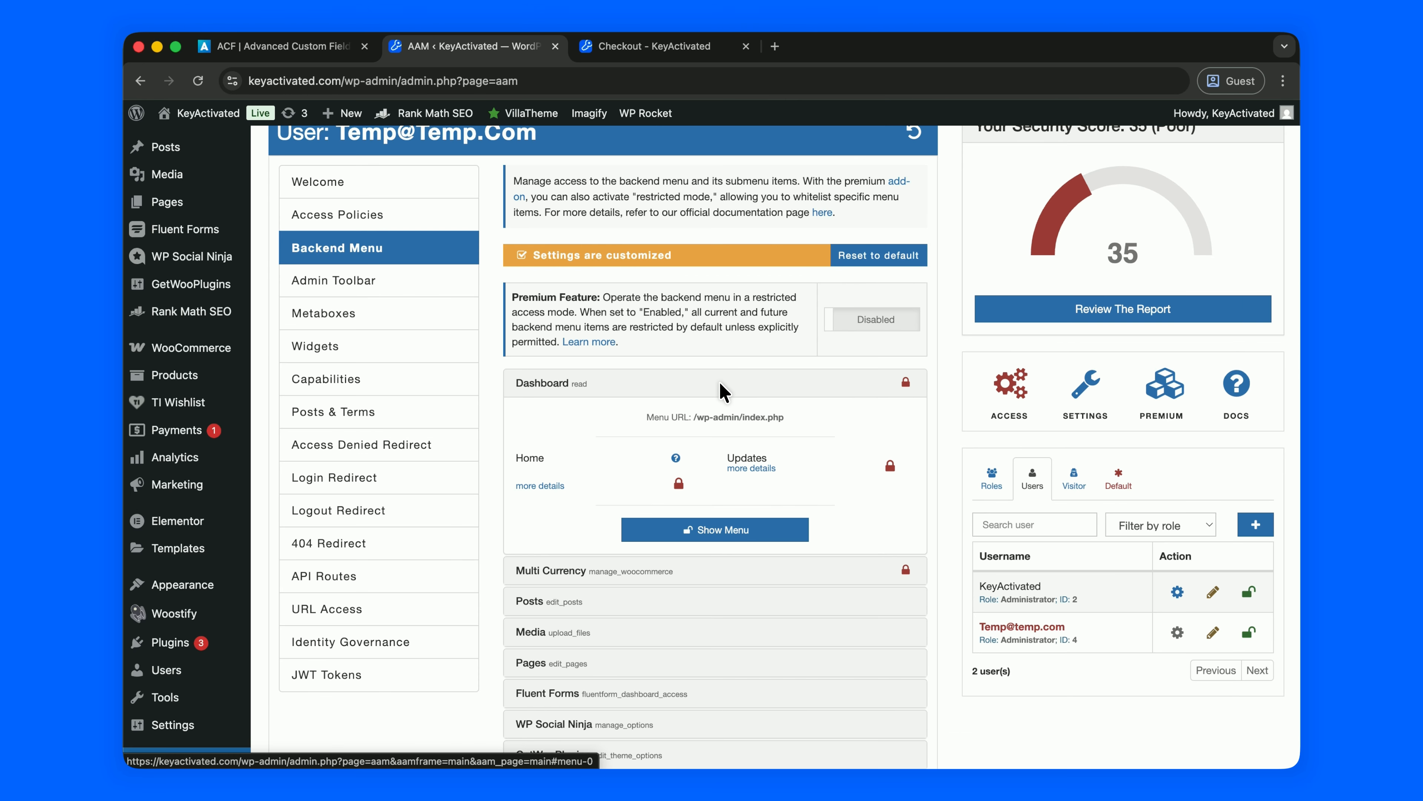
click(707, 601)
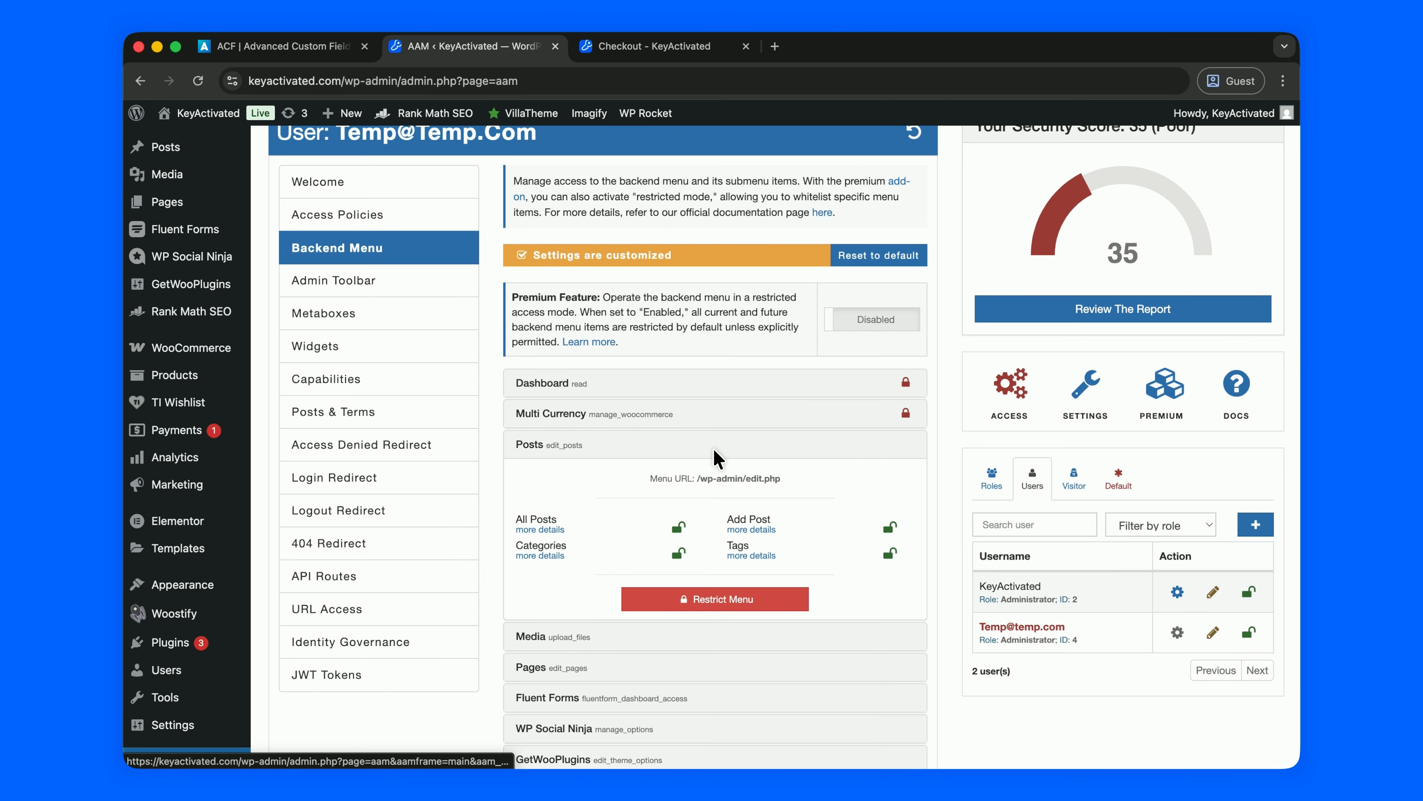
click(701, 598)
scroll(698, 601, down, 2)
click(704, 578)
click(707, 581)
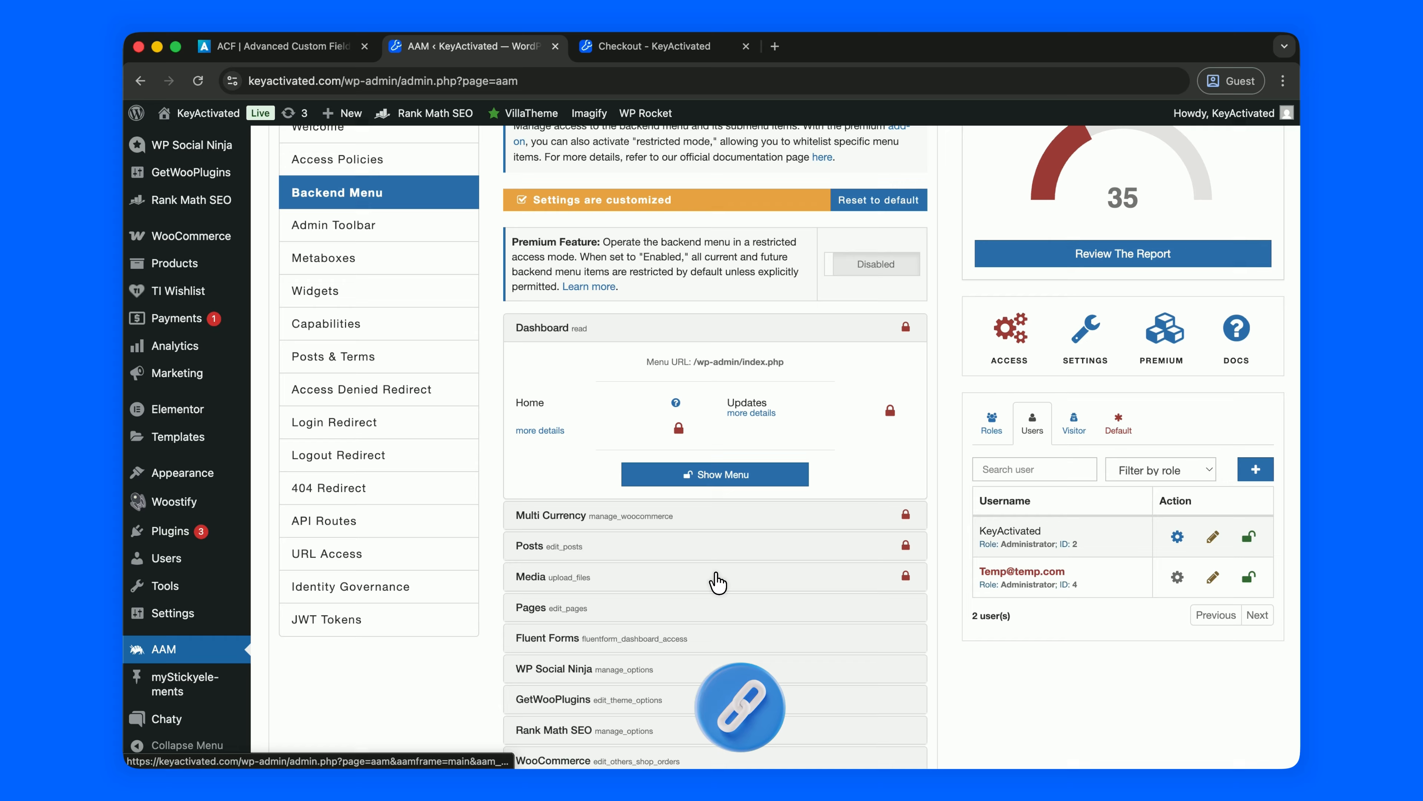
scroll(717, 583, down, 3)
click(658, 407)
click(723, 393)
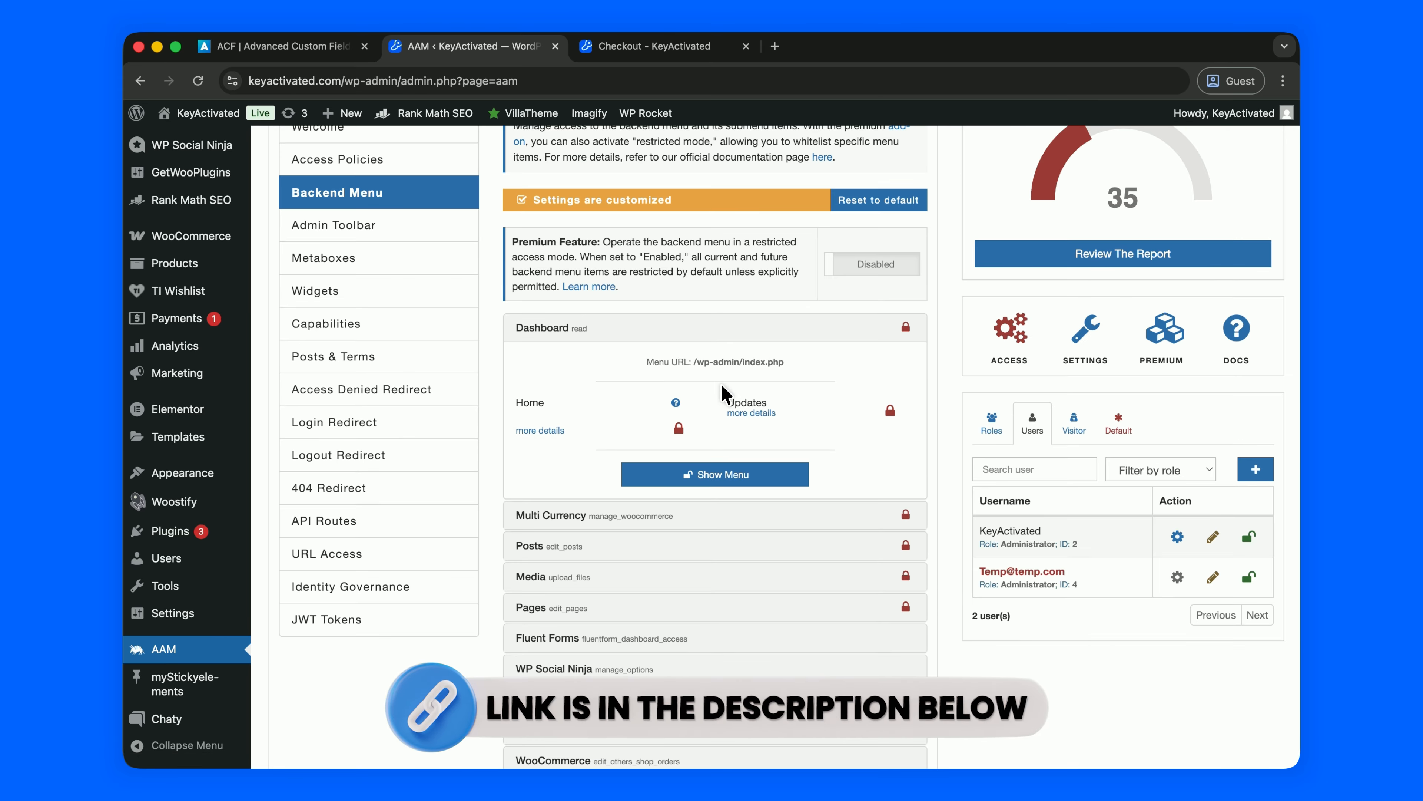
Restrict the Fluent Forms, WP Social Ninja, GetWooPlugins and WooCommerce menus.
click(678, 642)
click(709, 711)
scroll(720, 628, down, 5)
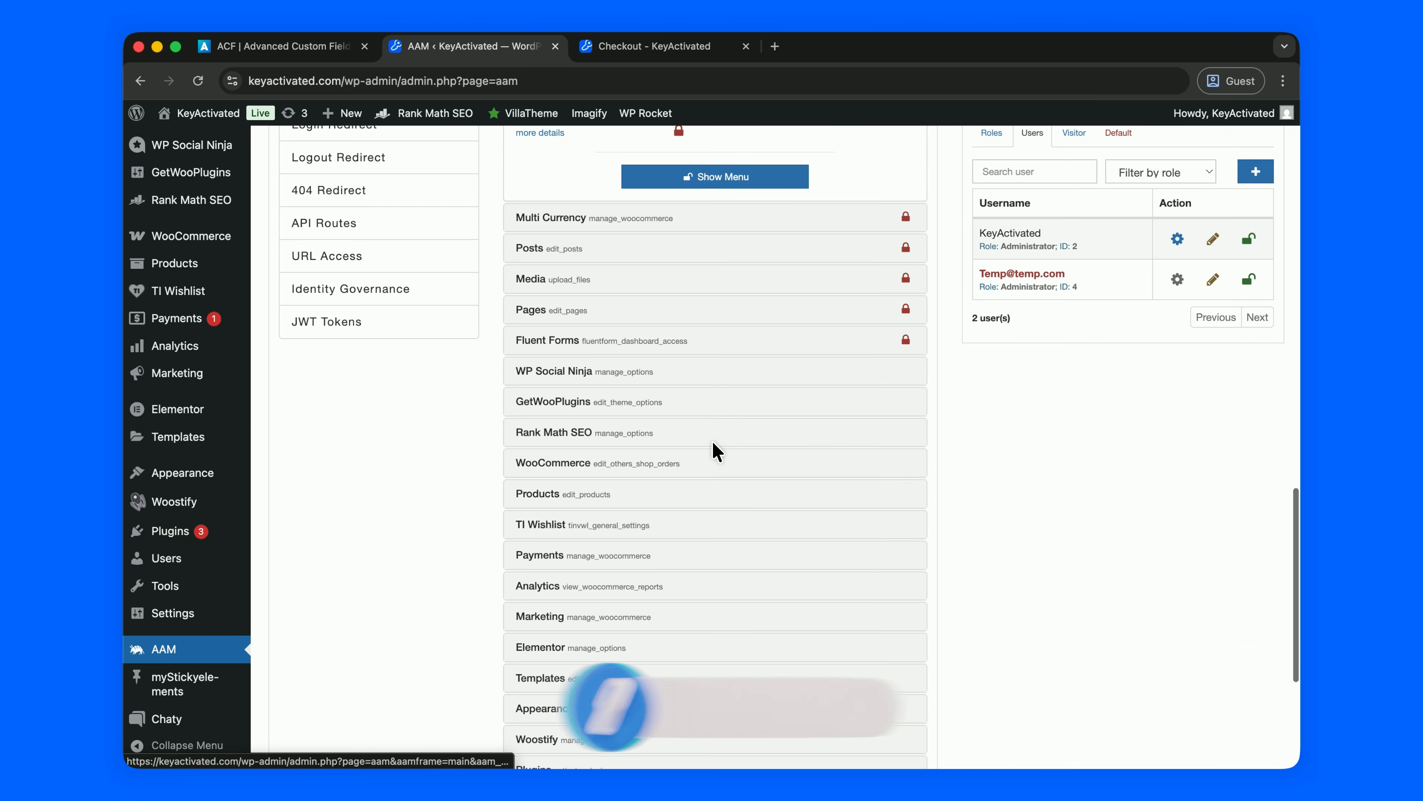
click(698, 372)
click(691, 504)
scroll(688, 510, down, 4)
click(701, 489)
click(705, 462)
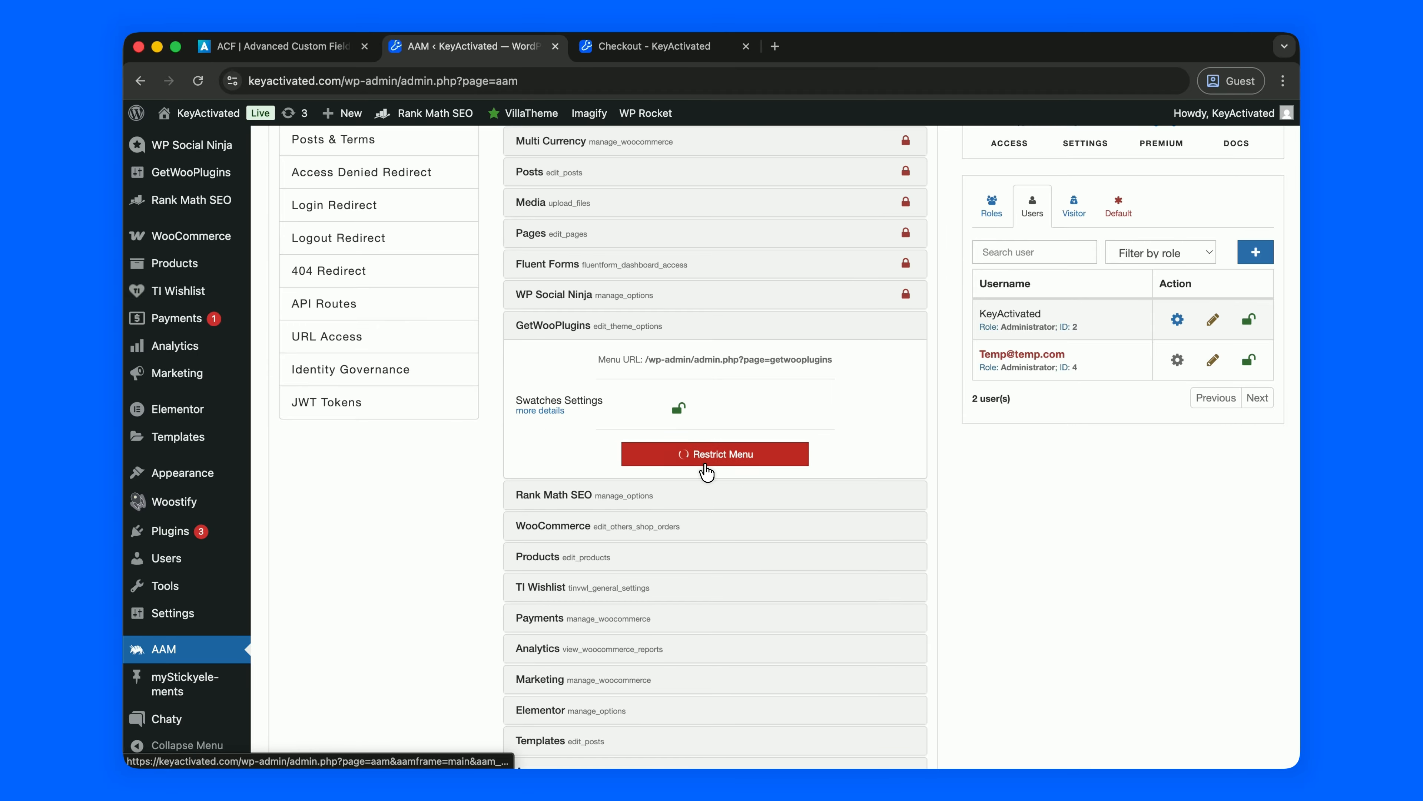
scroll(705, 467, down, 3)
click(707, 471)
scroll(684, 521, down, 5)
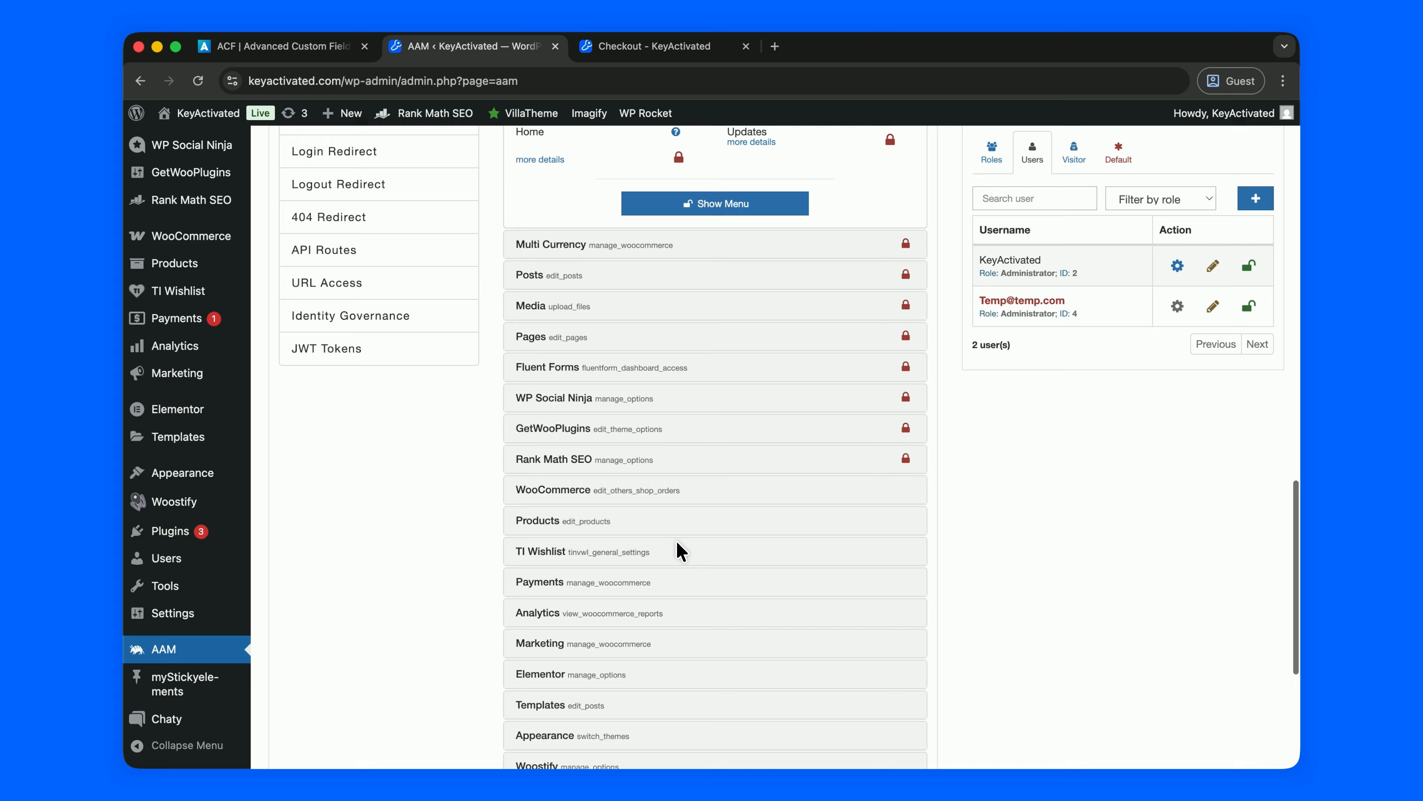
click(677, 489)
click(686, 591)
scroll(687, 512, down, 5)
Restrict the Products, TI Wishlist, Payments and Analytics menus.
click(687, 490)
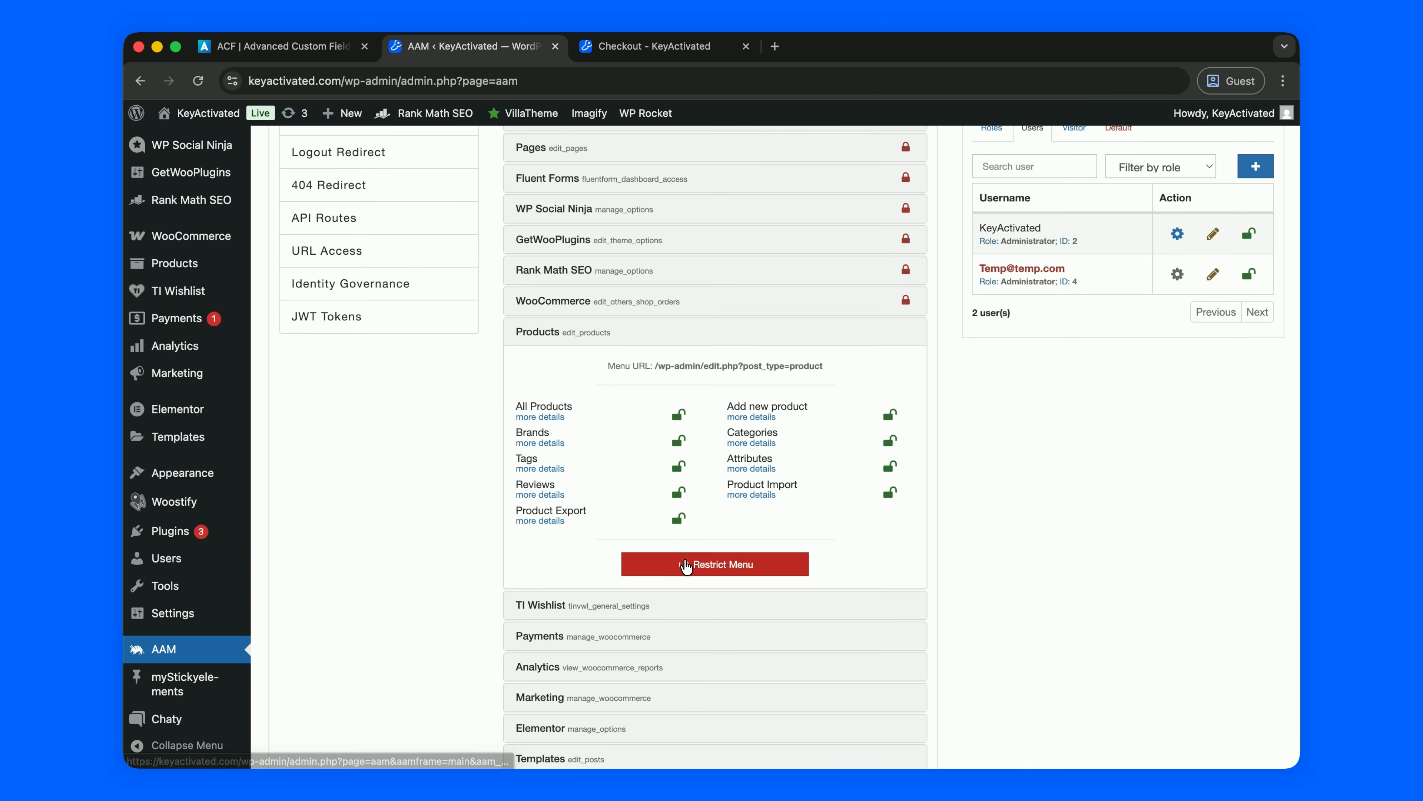
click(687, 566)
scroll(686, 568, down, 5)
click(695, 542)
click(699, 571)
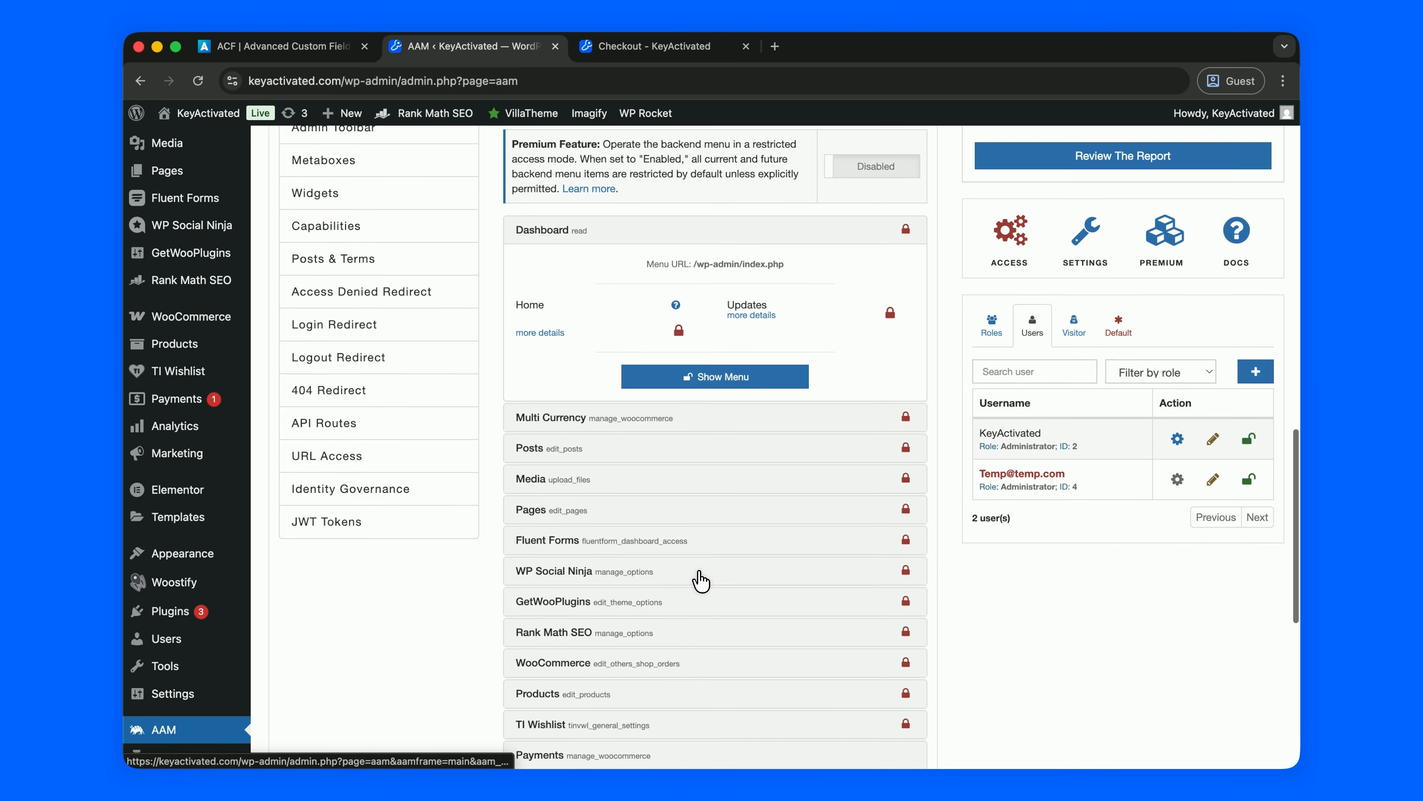
scroll(712, 582, down, 5)
click(687, 407)
scroll(711, 375, down, 3)
click(713, 349)
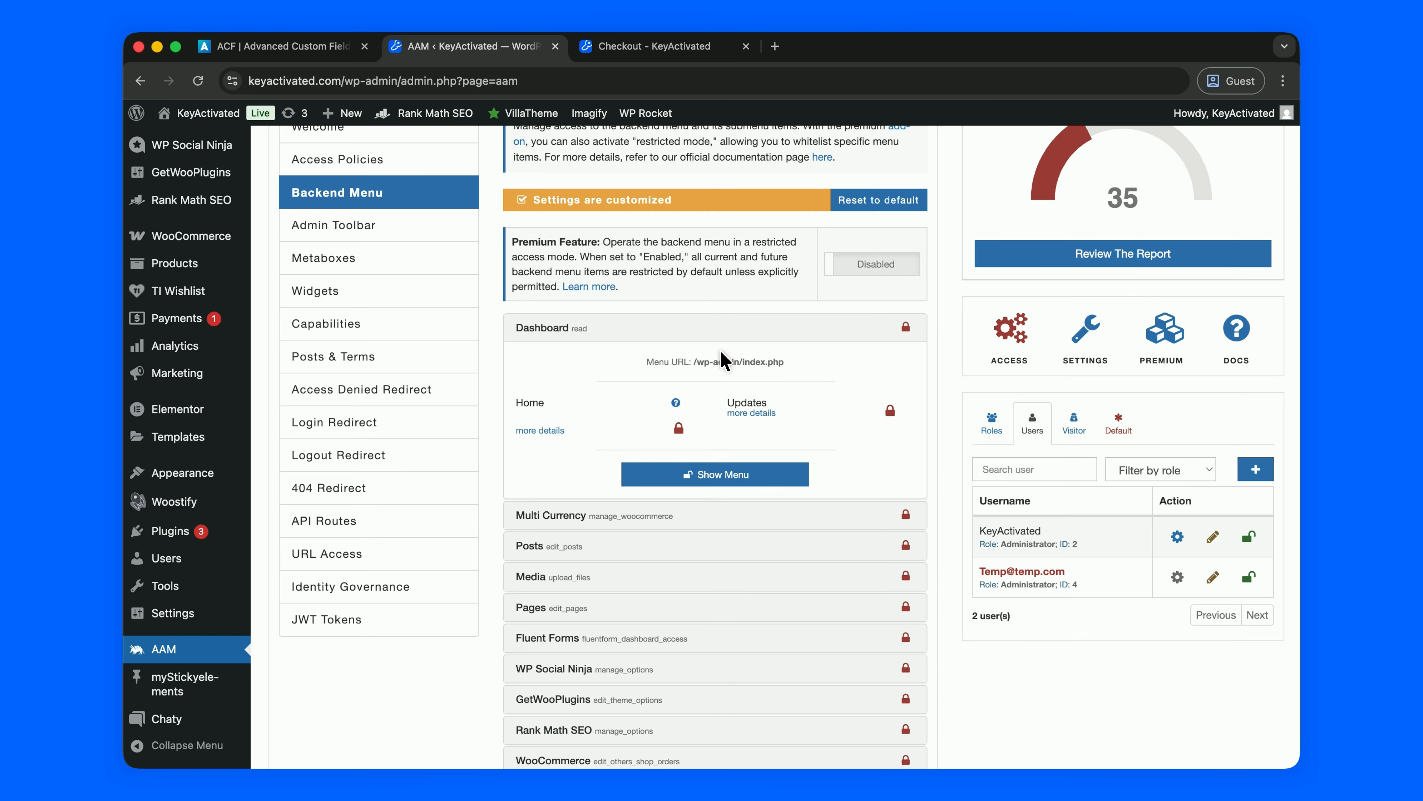
scroll(717, 381, down, 5)
click(704, 388)
click(694, 486)
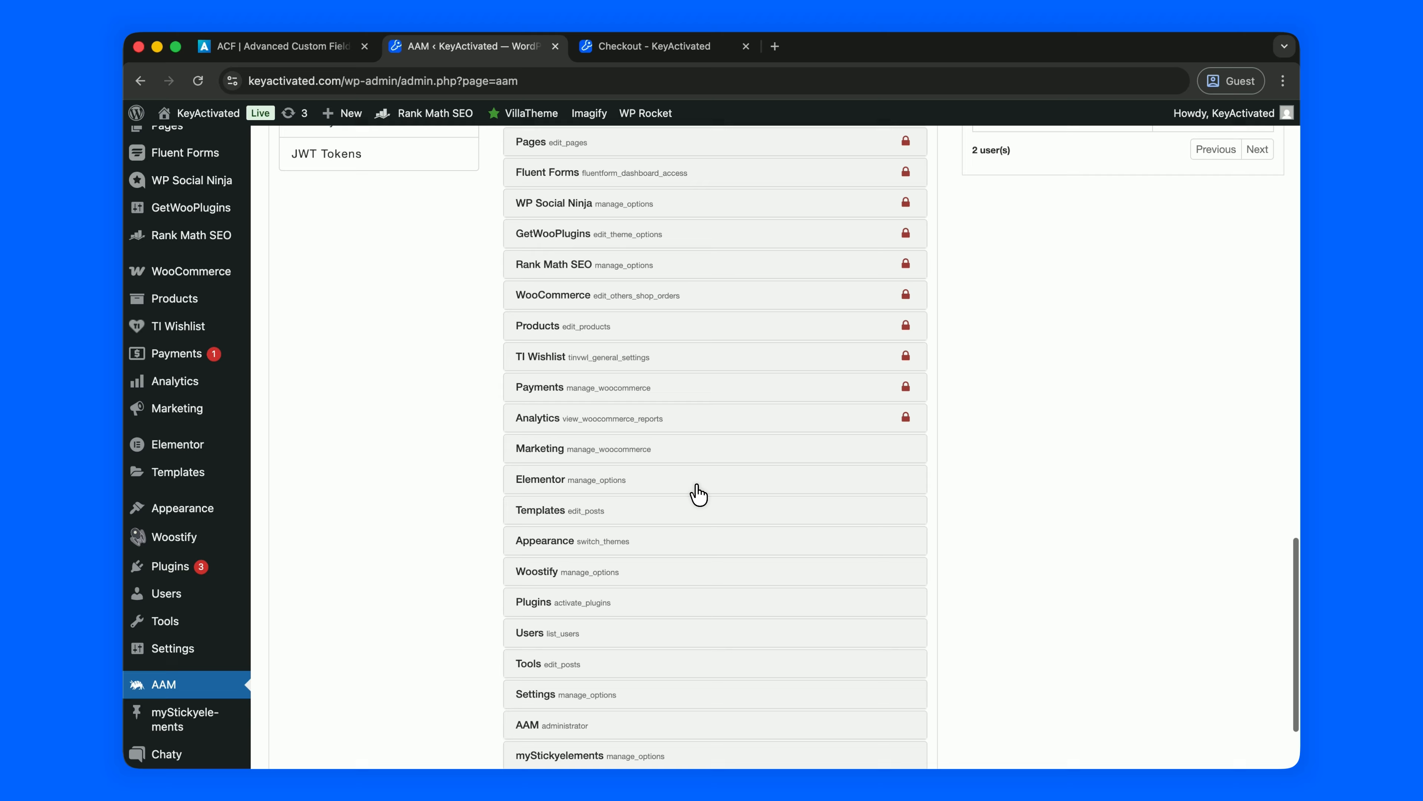
Restrict the Marketing, Elementor and Templates menus.
click(702, 412)
scroll(703, 426, down, 3)
click(707, 404)
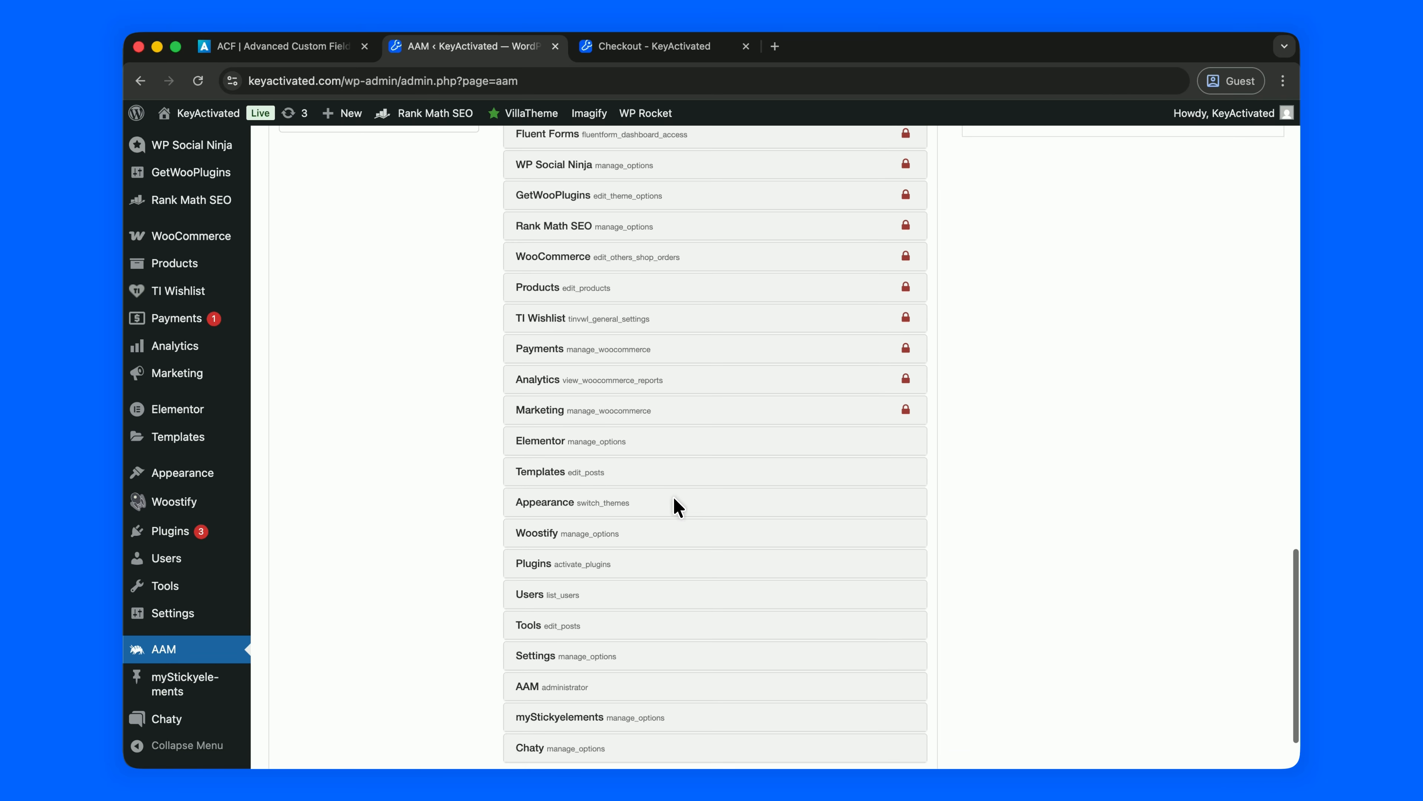
click(675, 473)
scroll(677, 448, down, 3)
click(674, 595)
scroll(675, 594, down, 8)
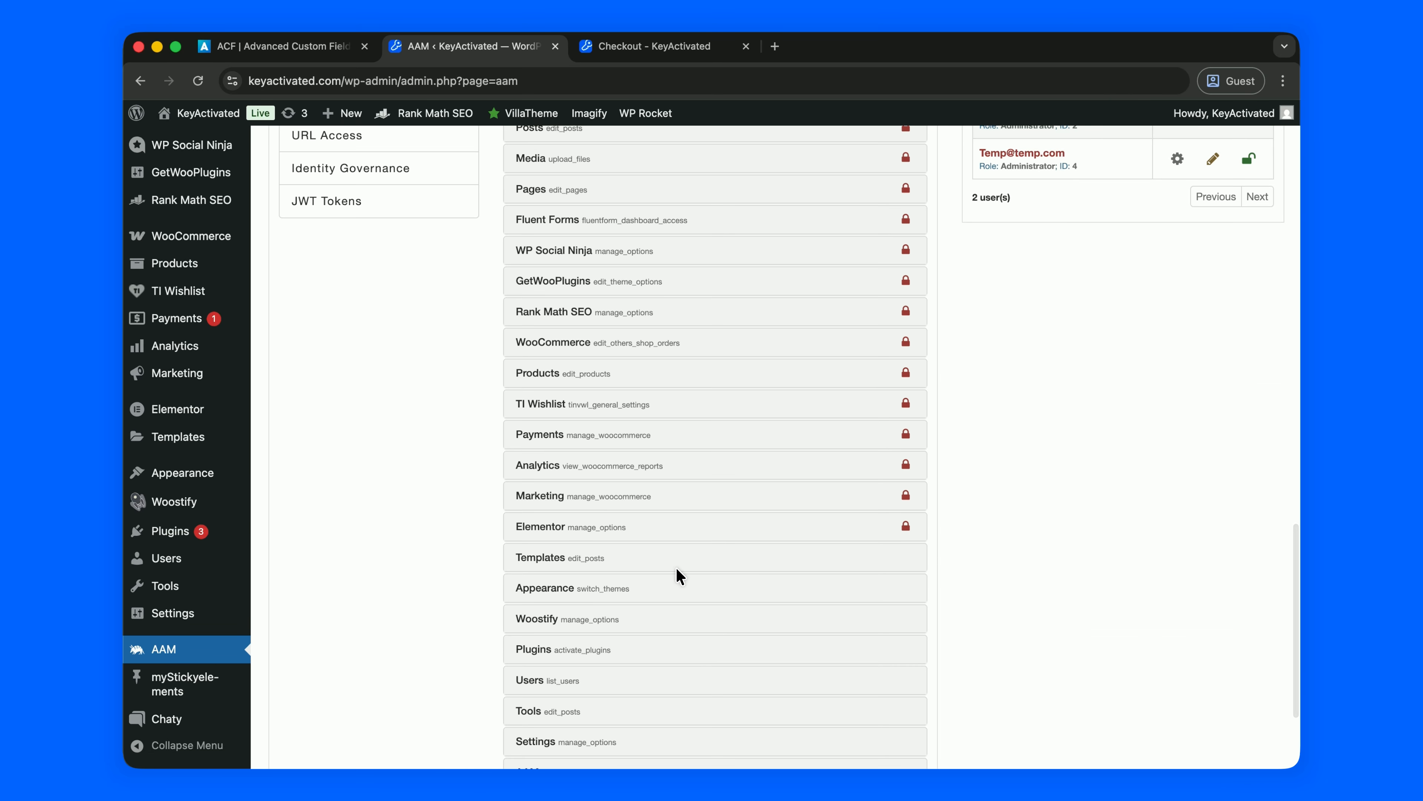
click(677, 567)
click(685, 609)
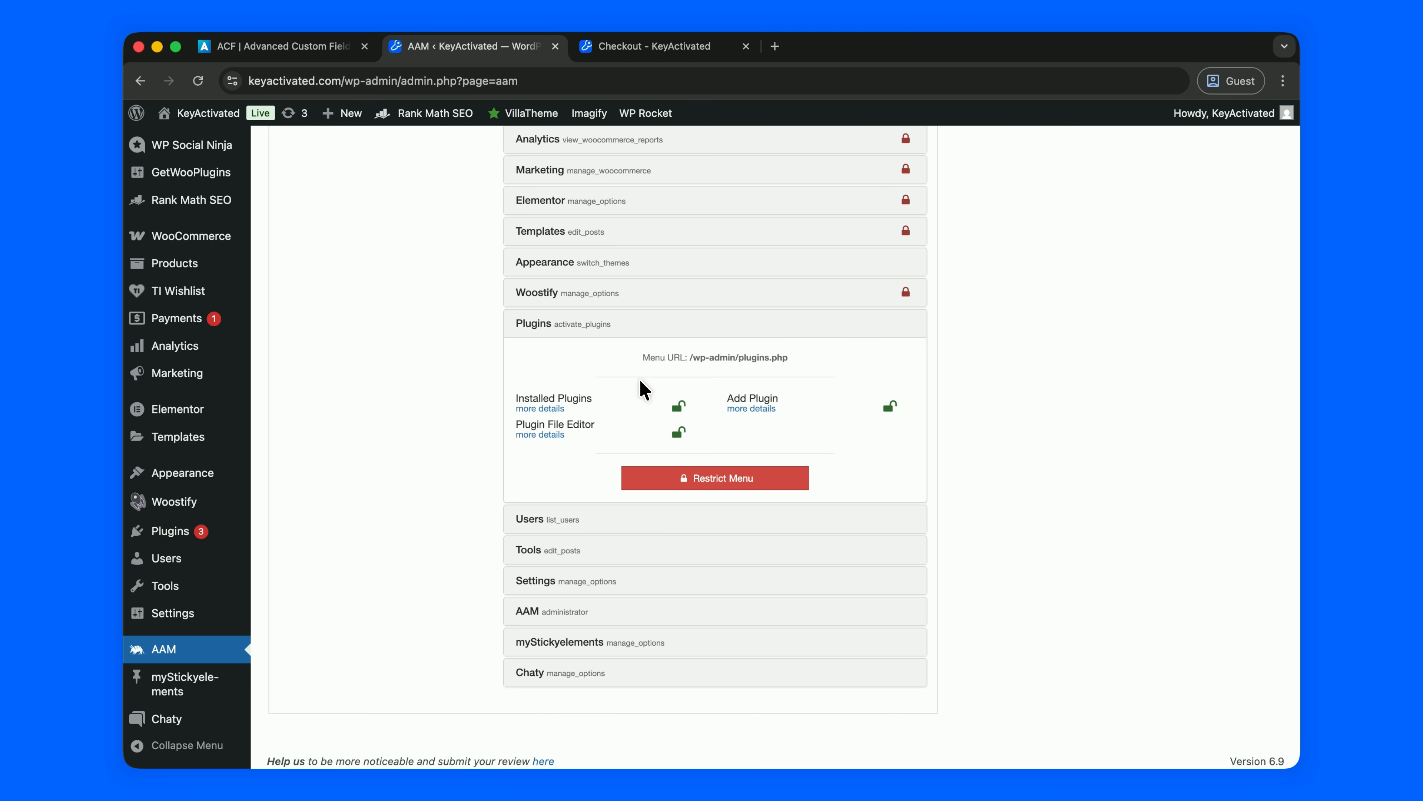
Leave Plugins unrestricted and lock the Users and Settings menus.
scroll(647, 387, down, 1)
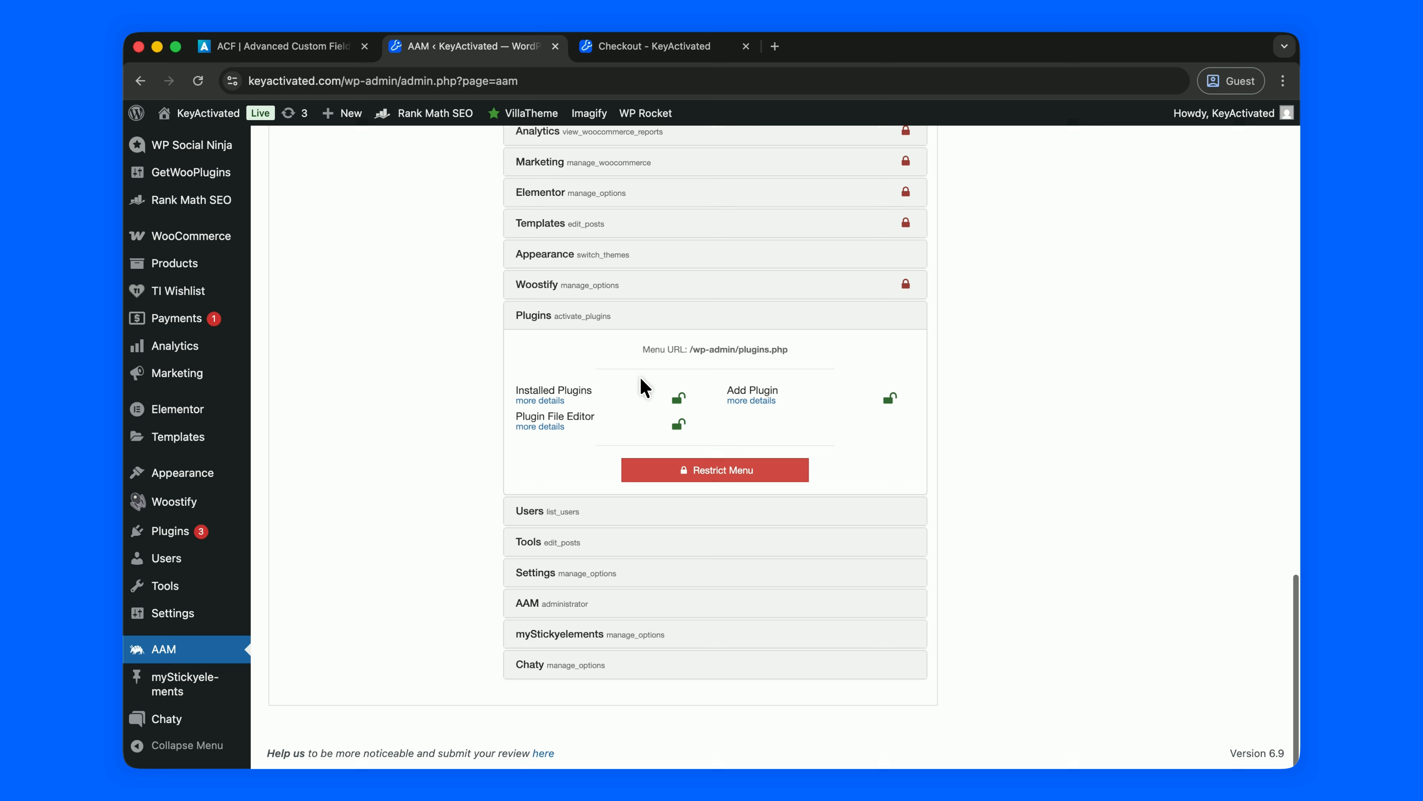
click(674, 319)
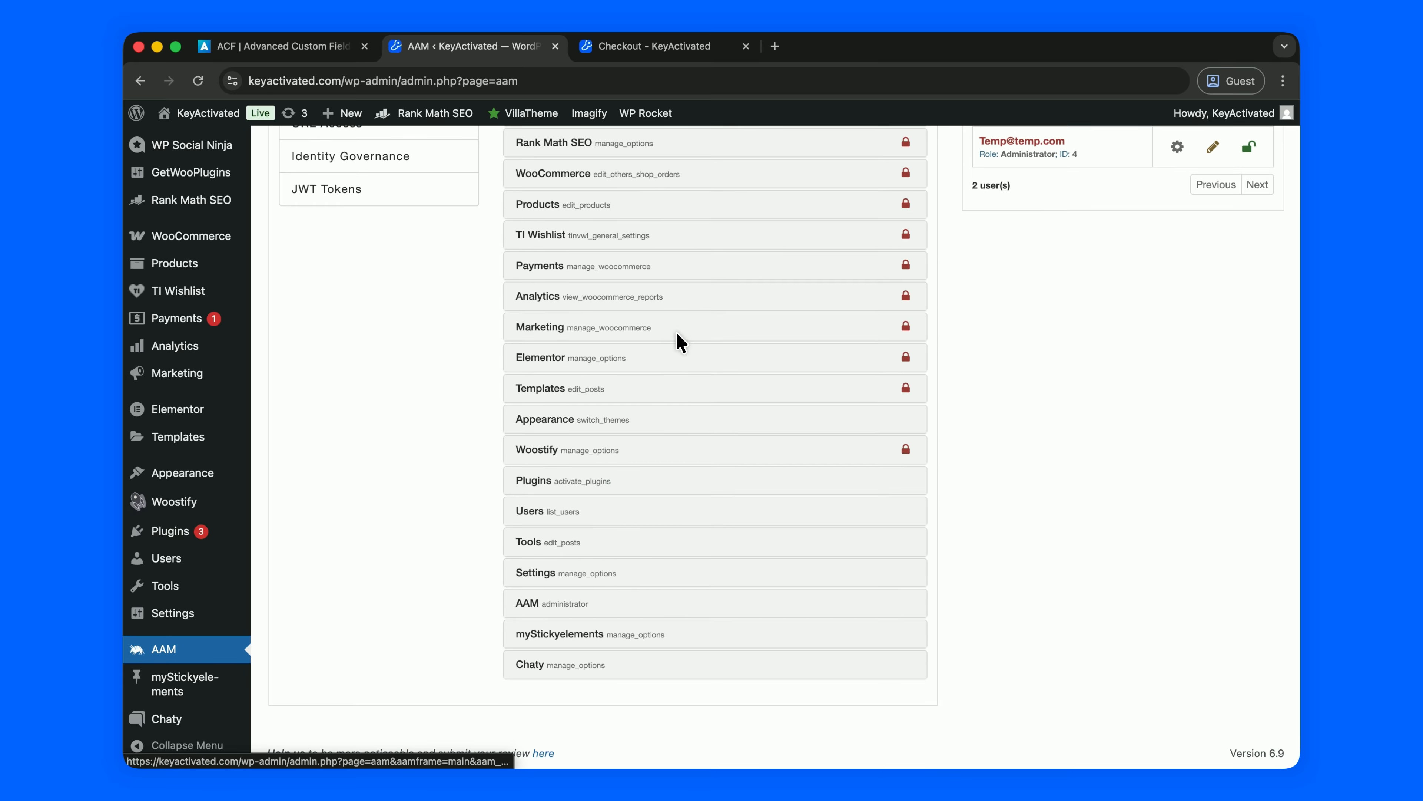
click(676, 513)
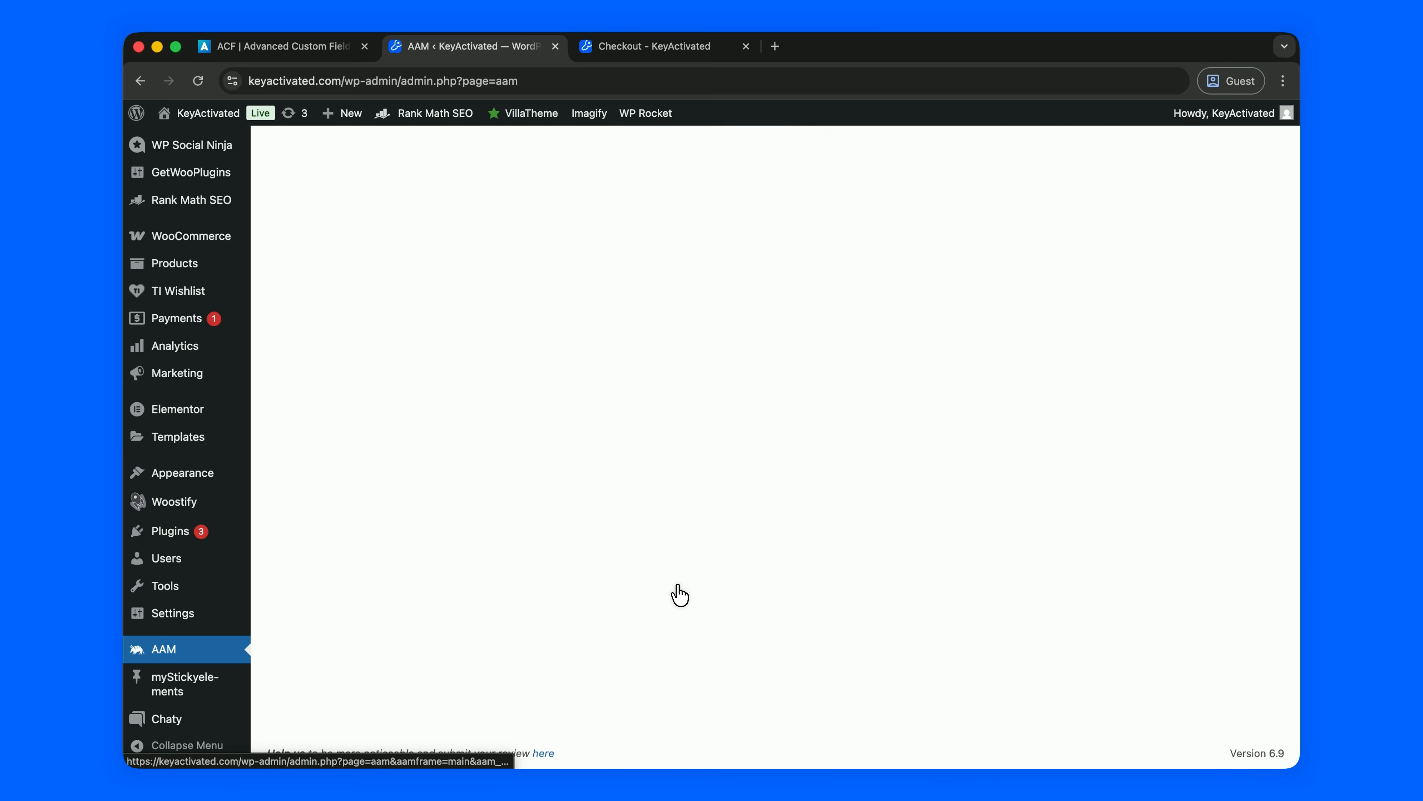
click(684, 583)
click(684, 576)
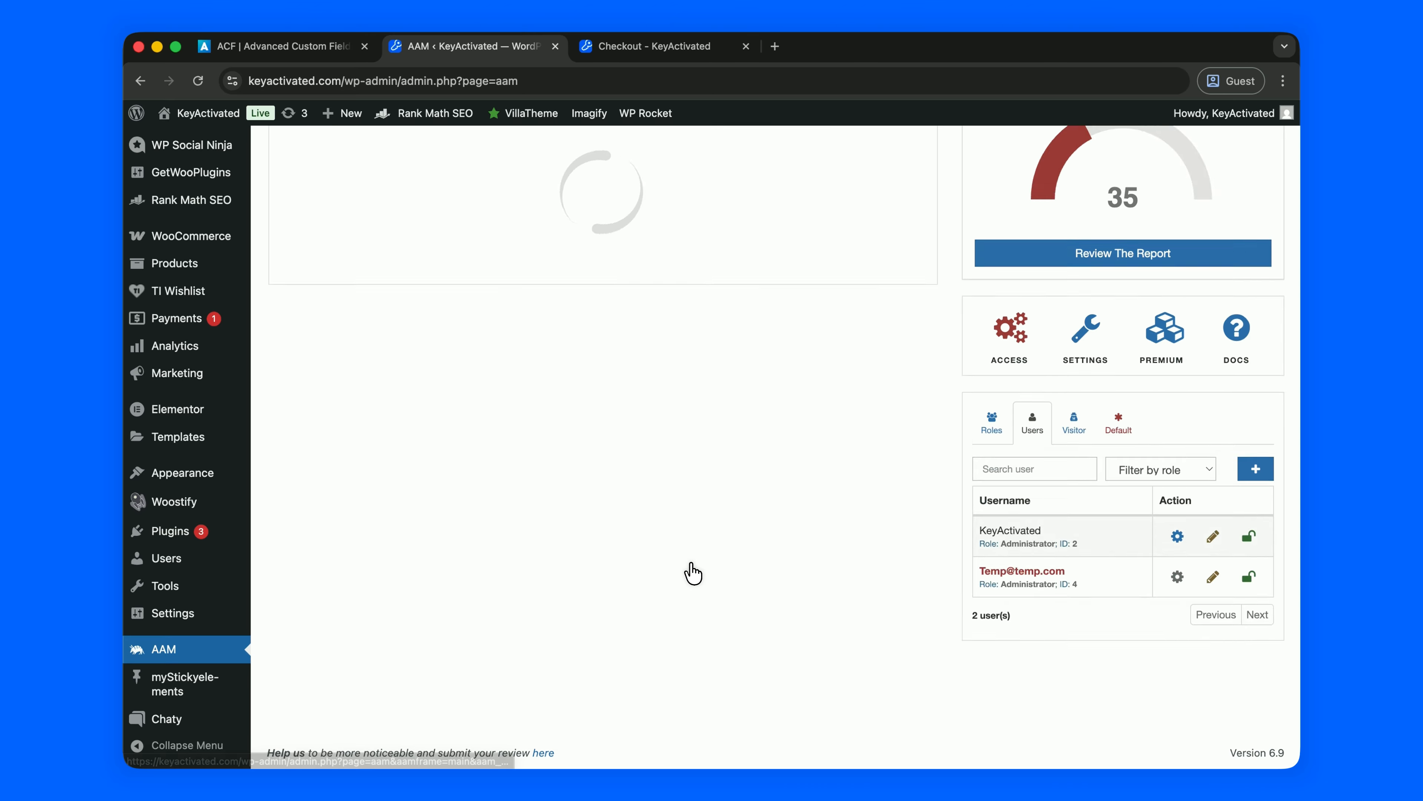
Restrict the AAM, myStickyelements and Chaty menus, then review the menu list.
click(691, 595)
click(692, 593)
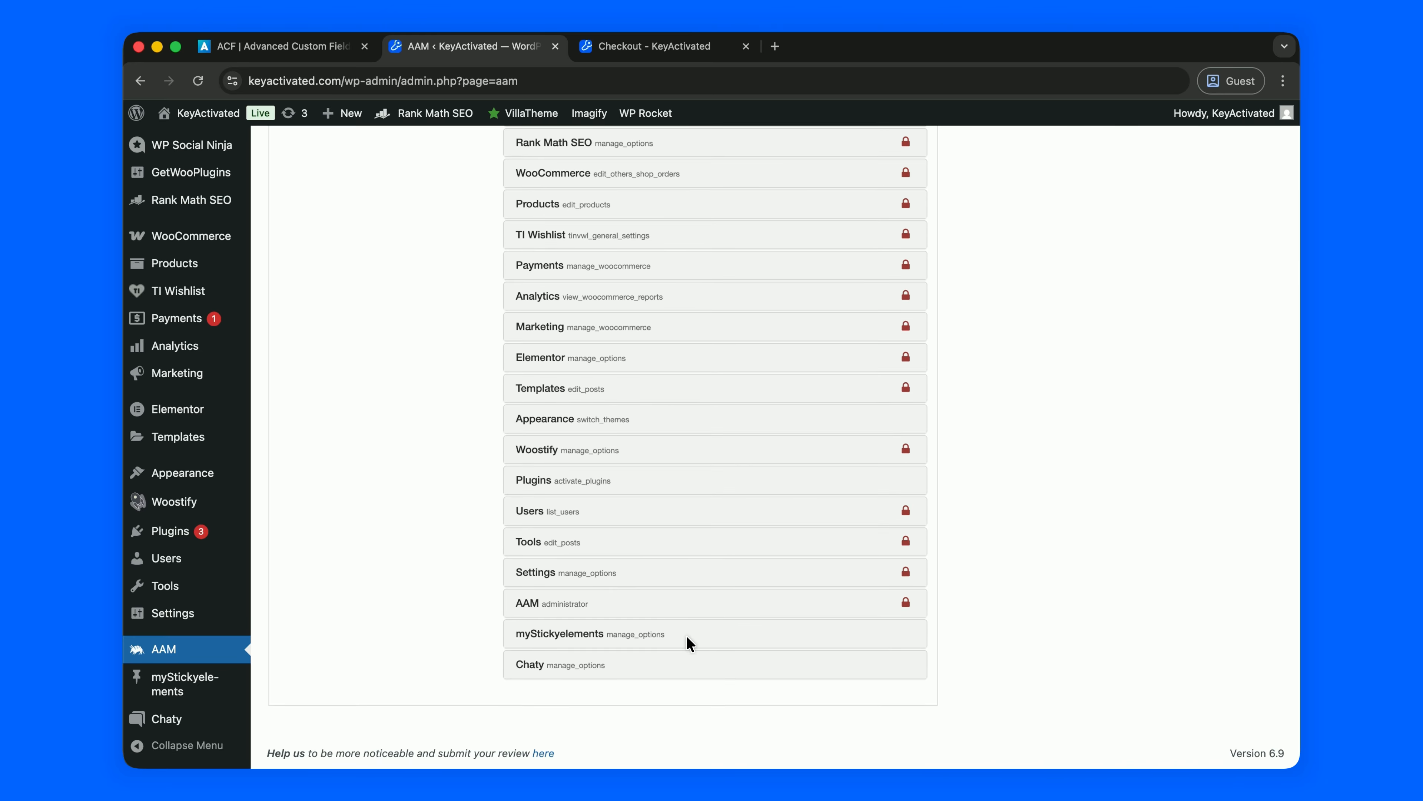
click(690, 636)
click(693, 622)
click(692, 666)
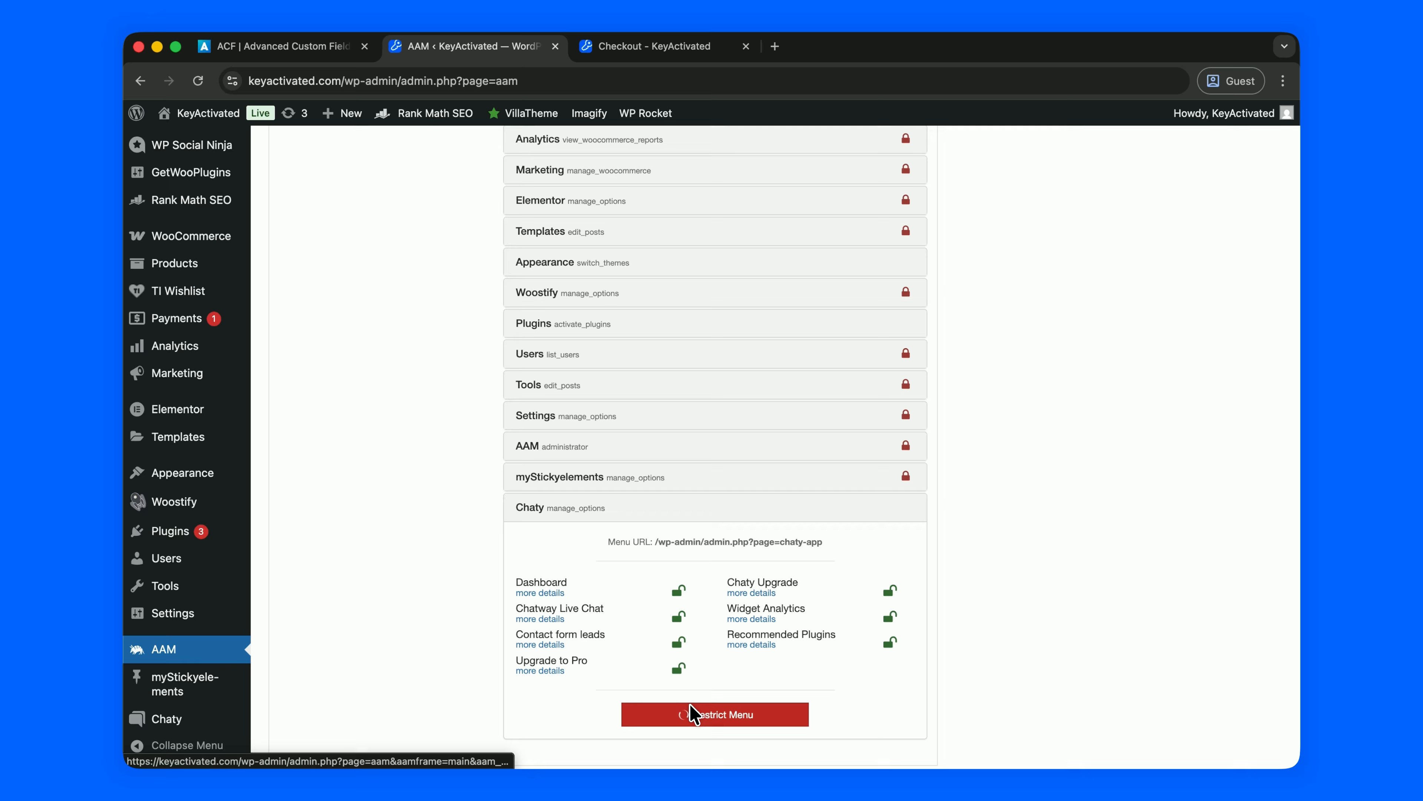
click(695, 710)
scroll(721, 563, down, 10)
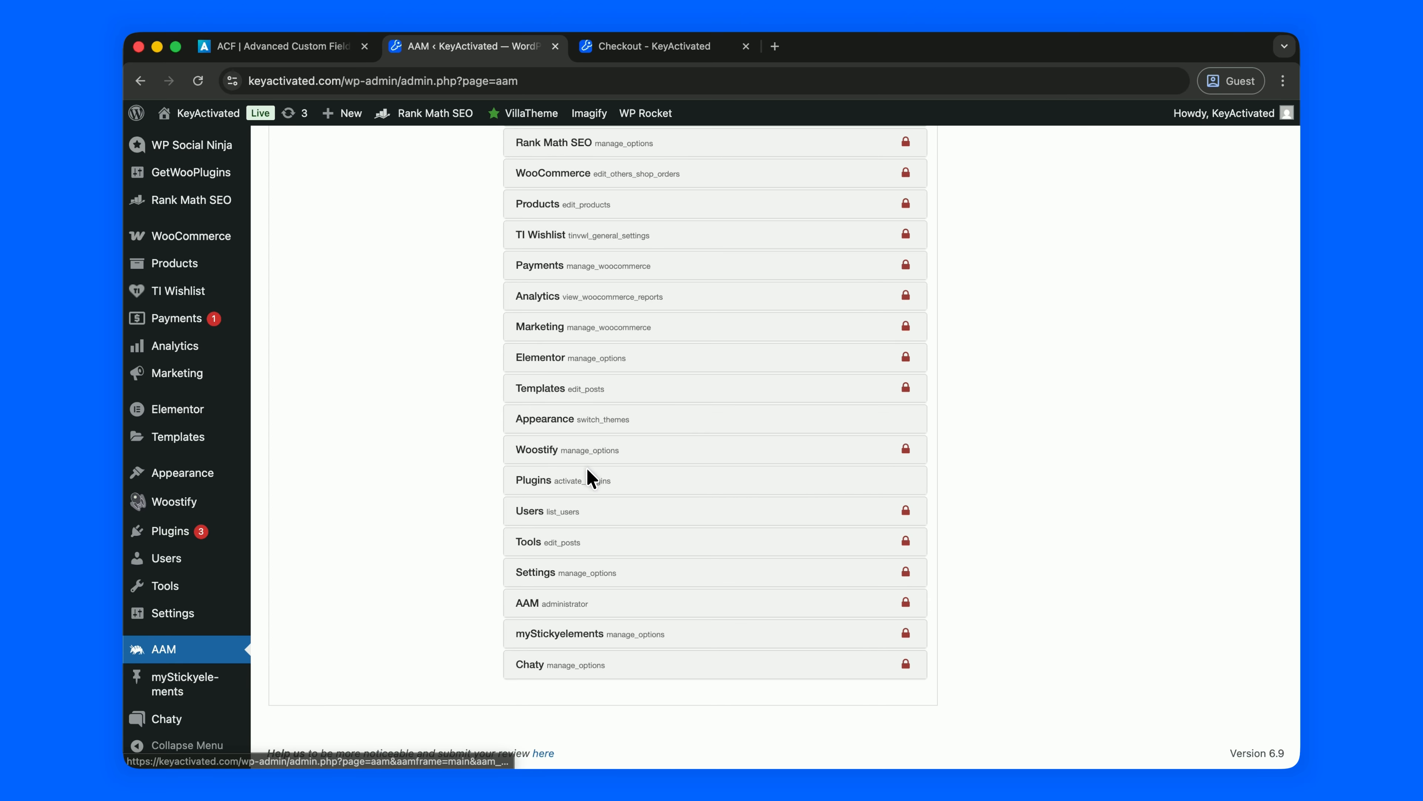
scroll(640, 415, up, 15)
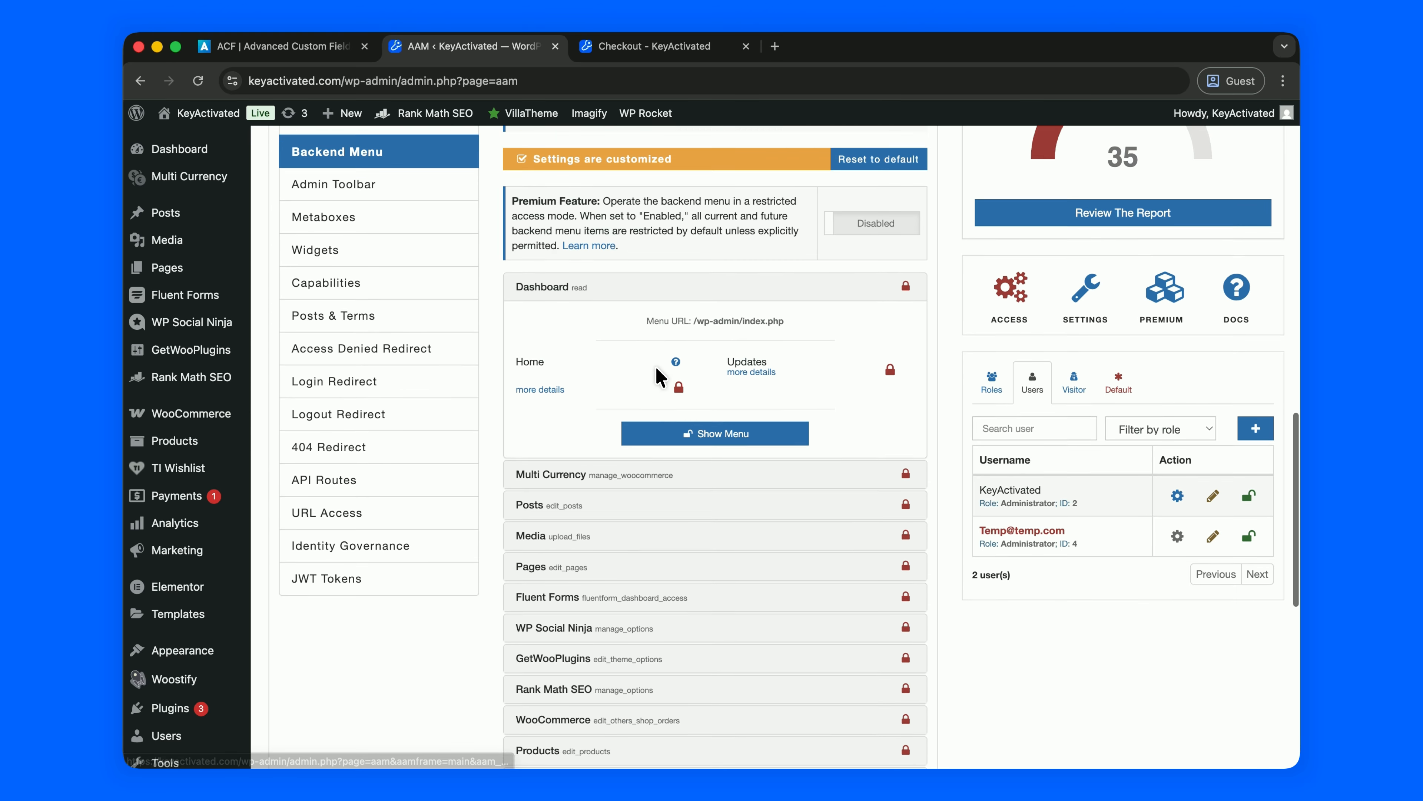
scroll(659, 380, down, 10)
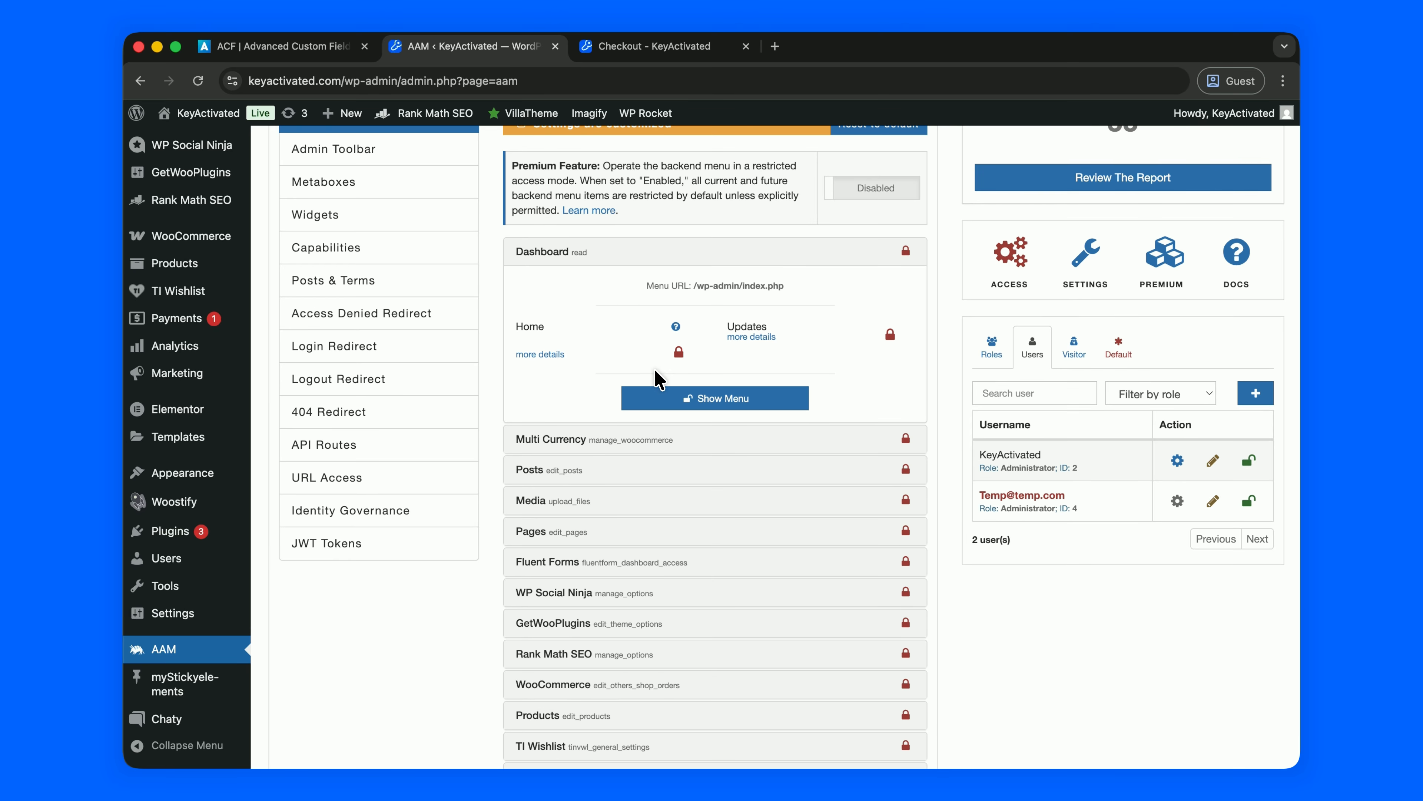
scroll(656, 377, up, 10)
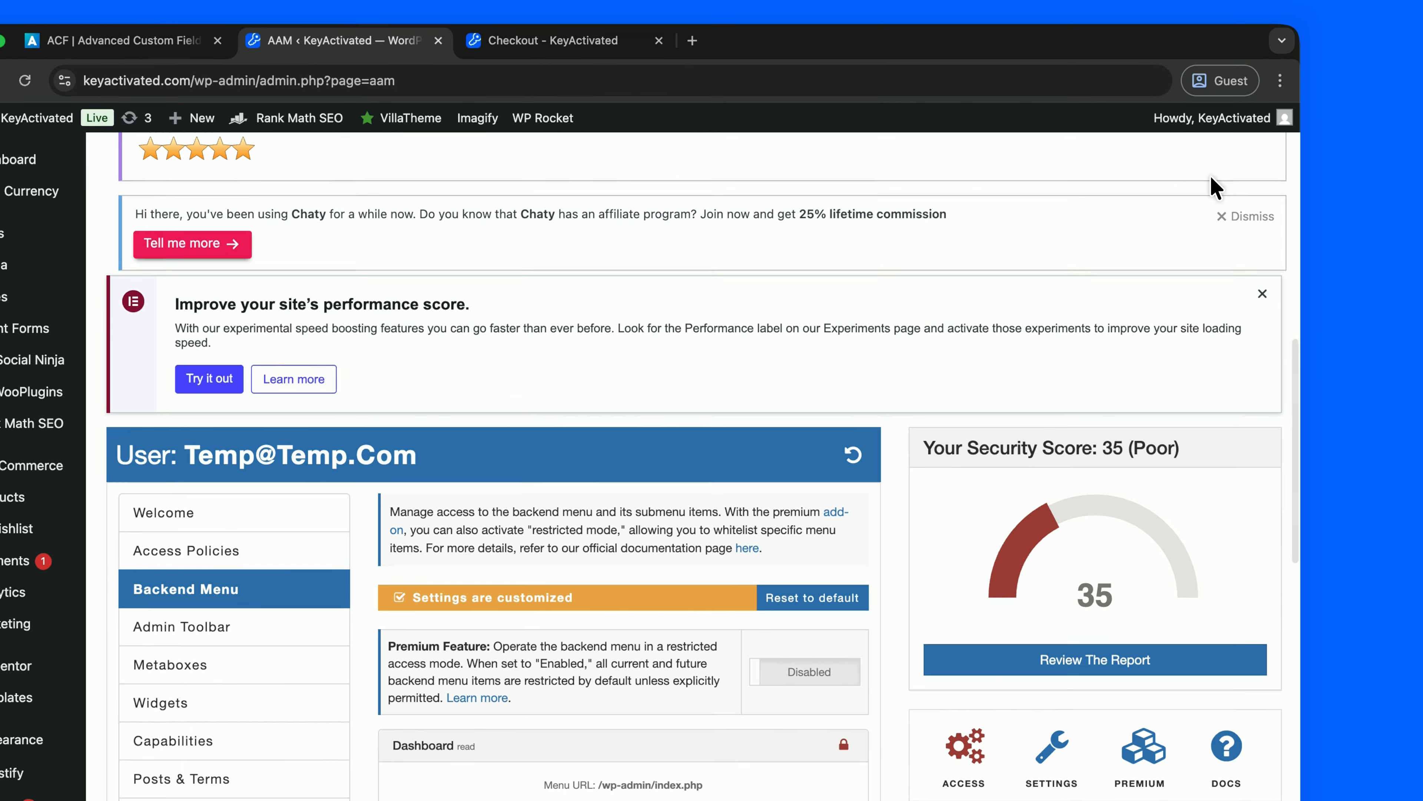
Log out of the admin account and sign back in as 'Temp' with its password.
mouse_move(1233, 119)
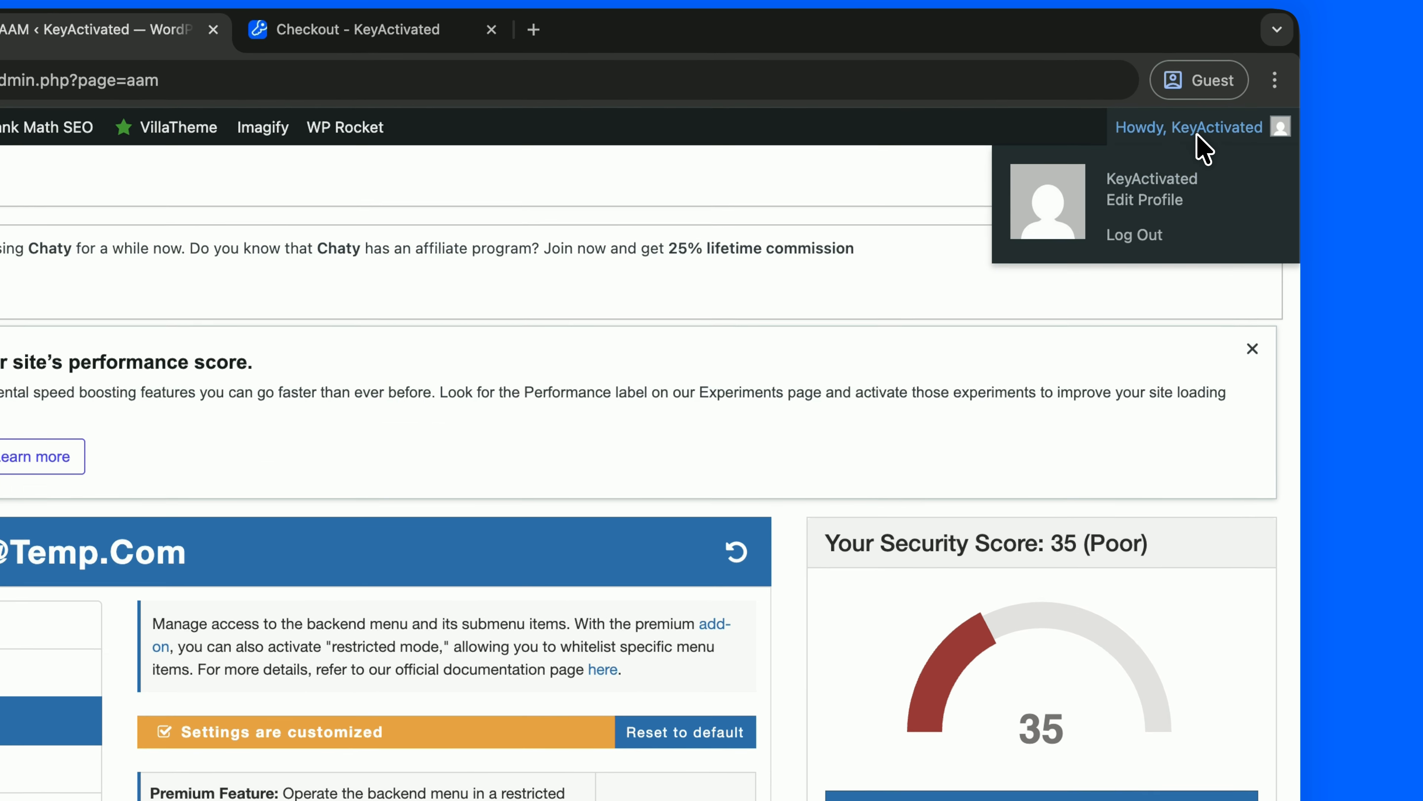
click(1174, 203)
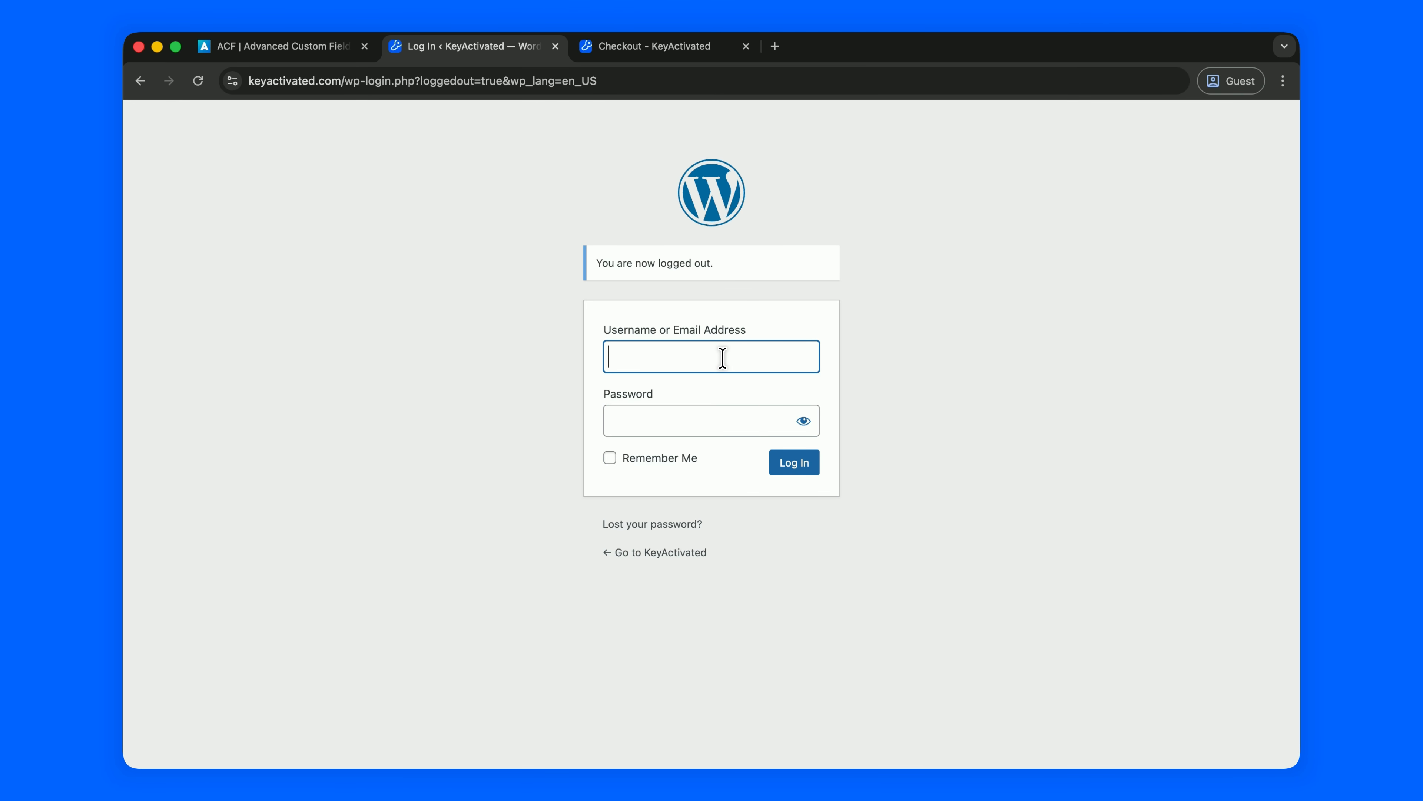
click(704, 420)
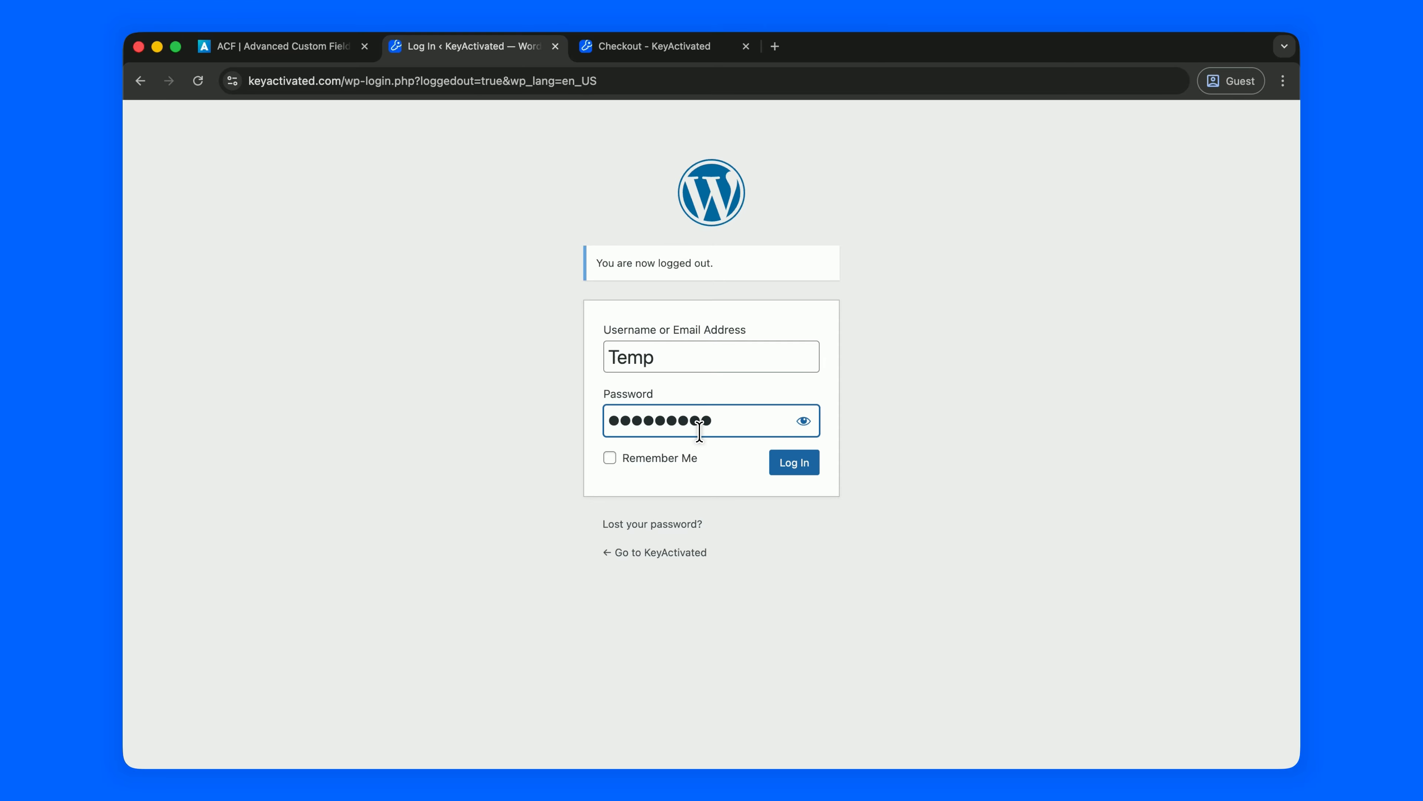
click(795, 462)
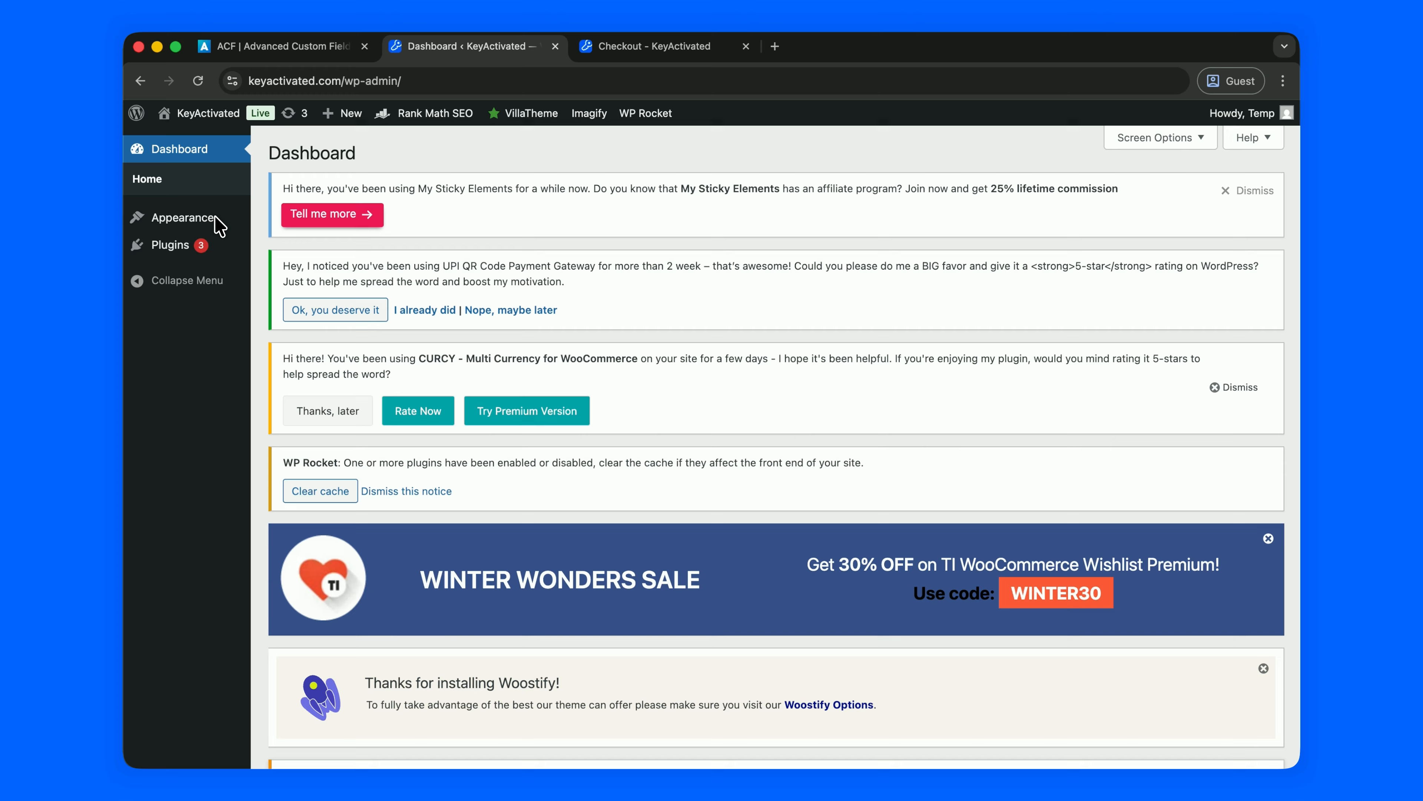
As the temporary user, open Rank Math's Dashboard from the toolbar and select the 'Access is denied' message.
mouse_move(145, 216)
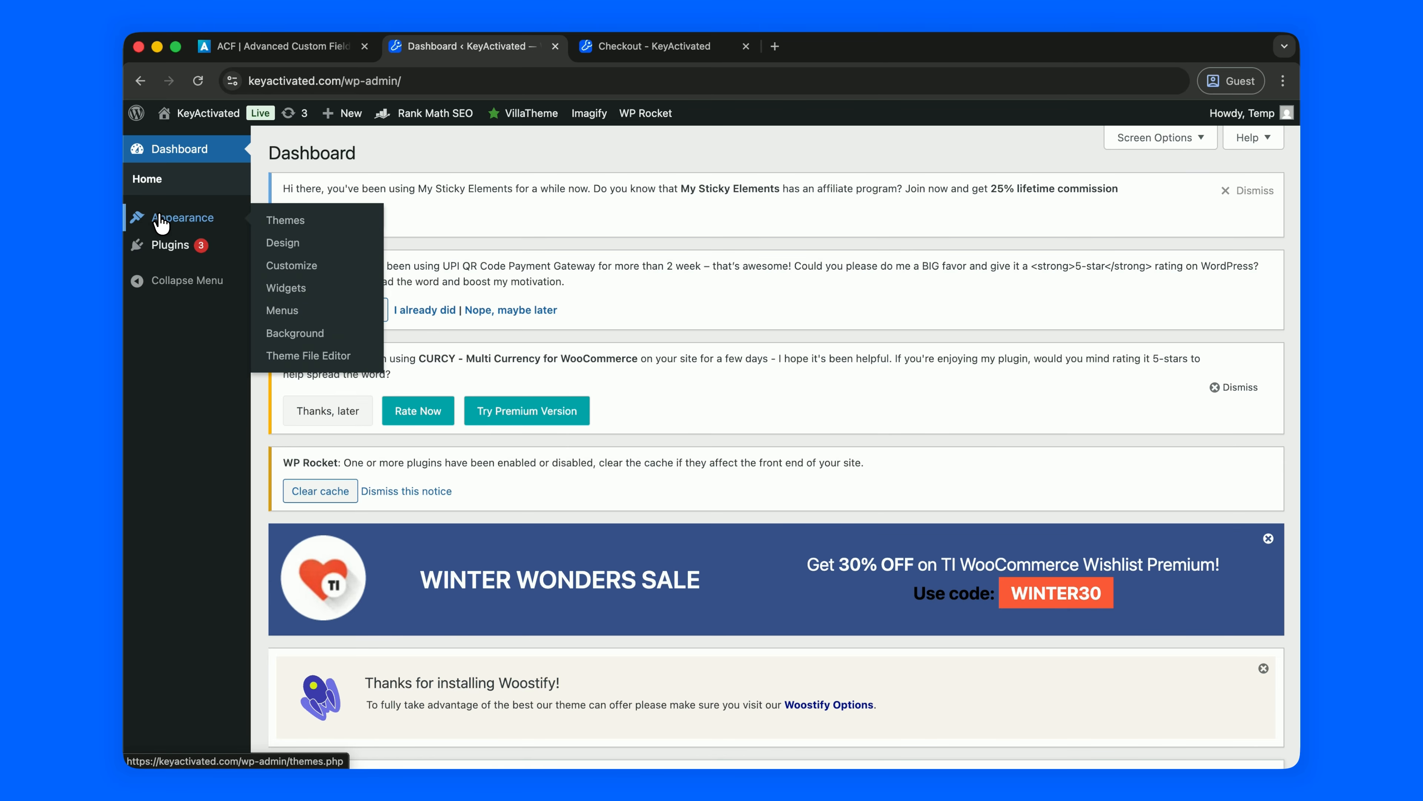
mouse_move(222, 241)
mouse_move(434, 113)
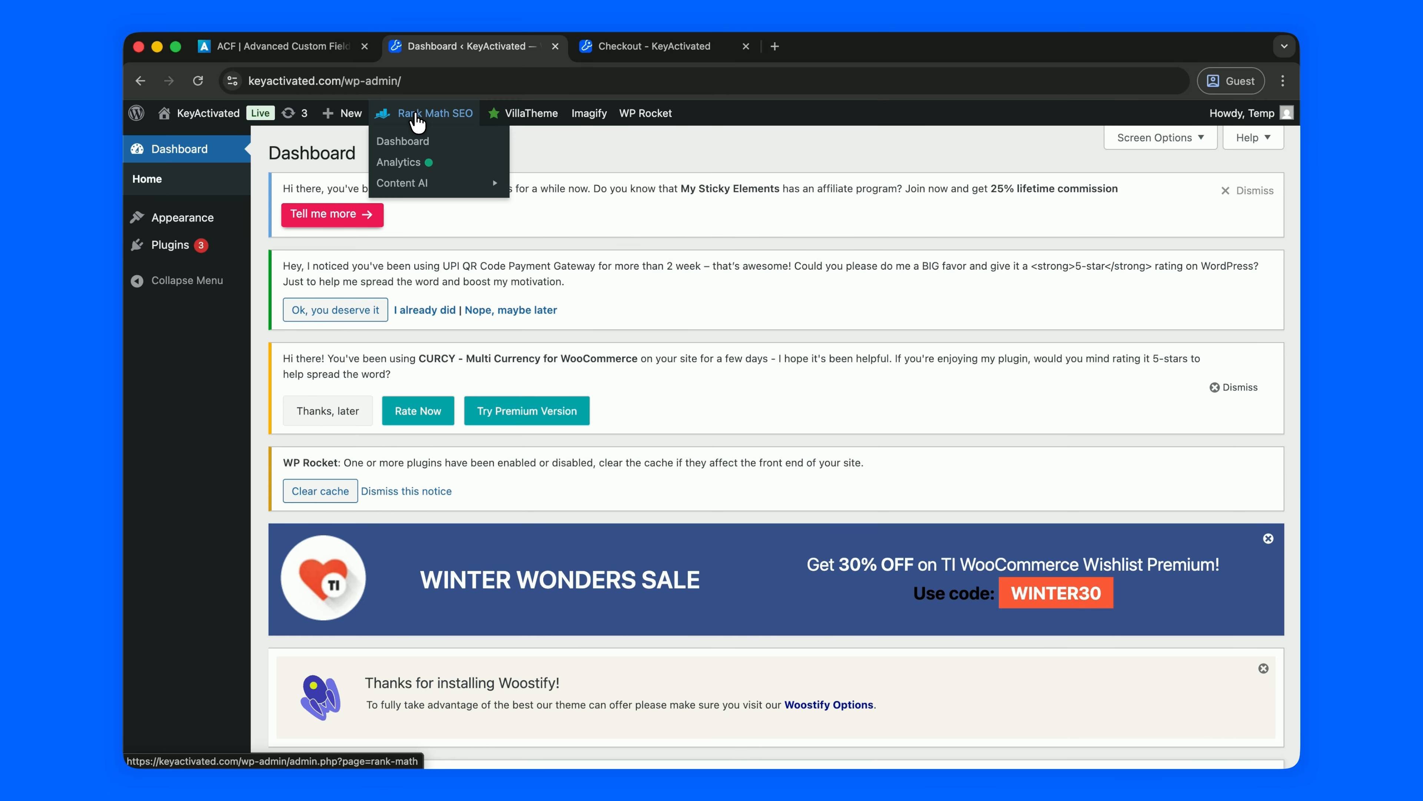
click(420, 139)
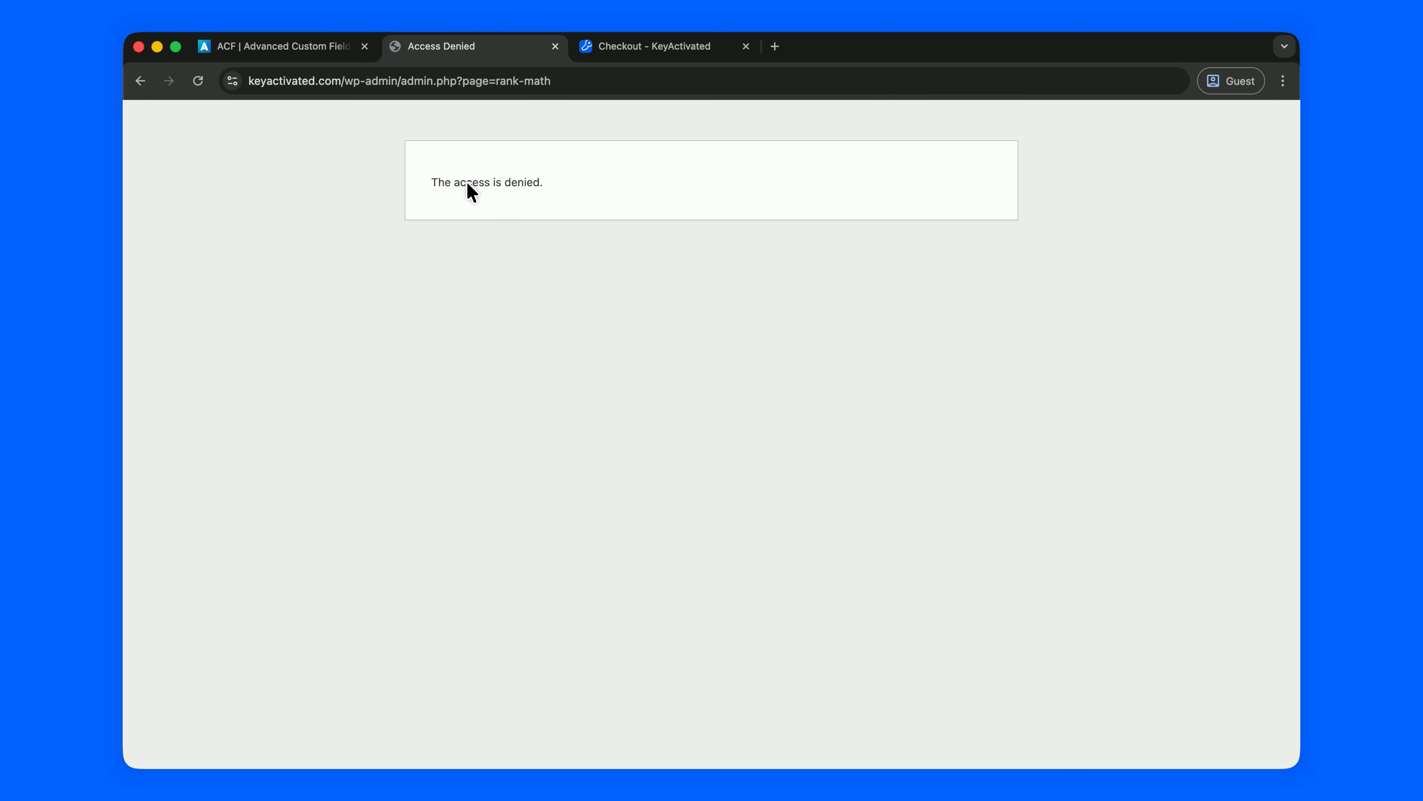
drag(435, 182, 483, 181)
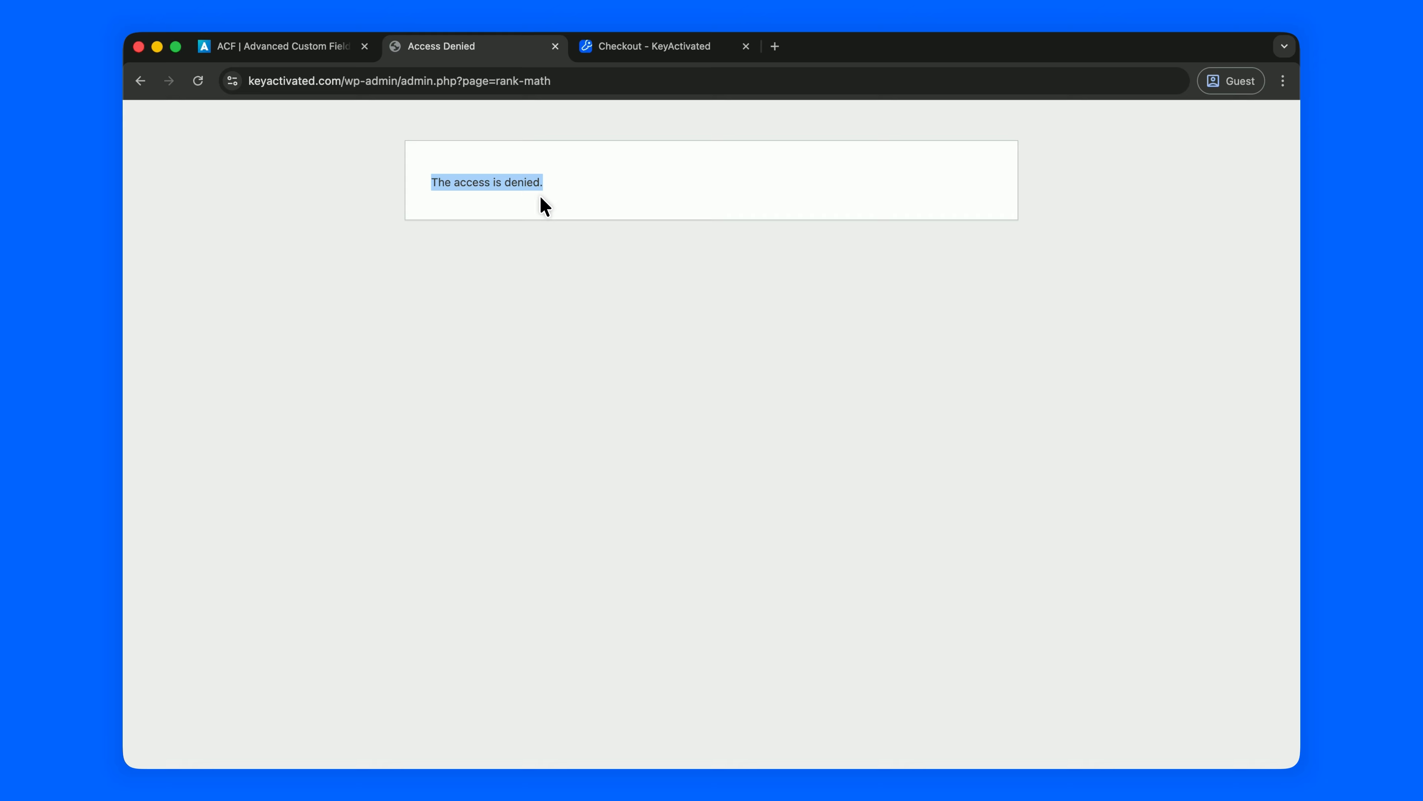